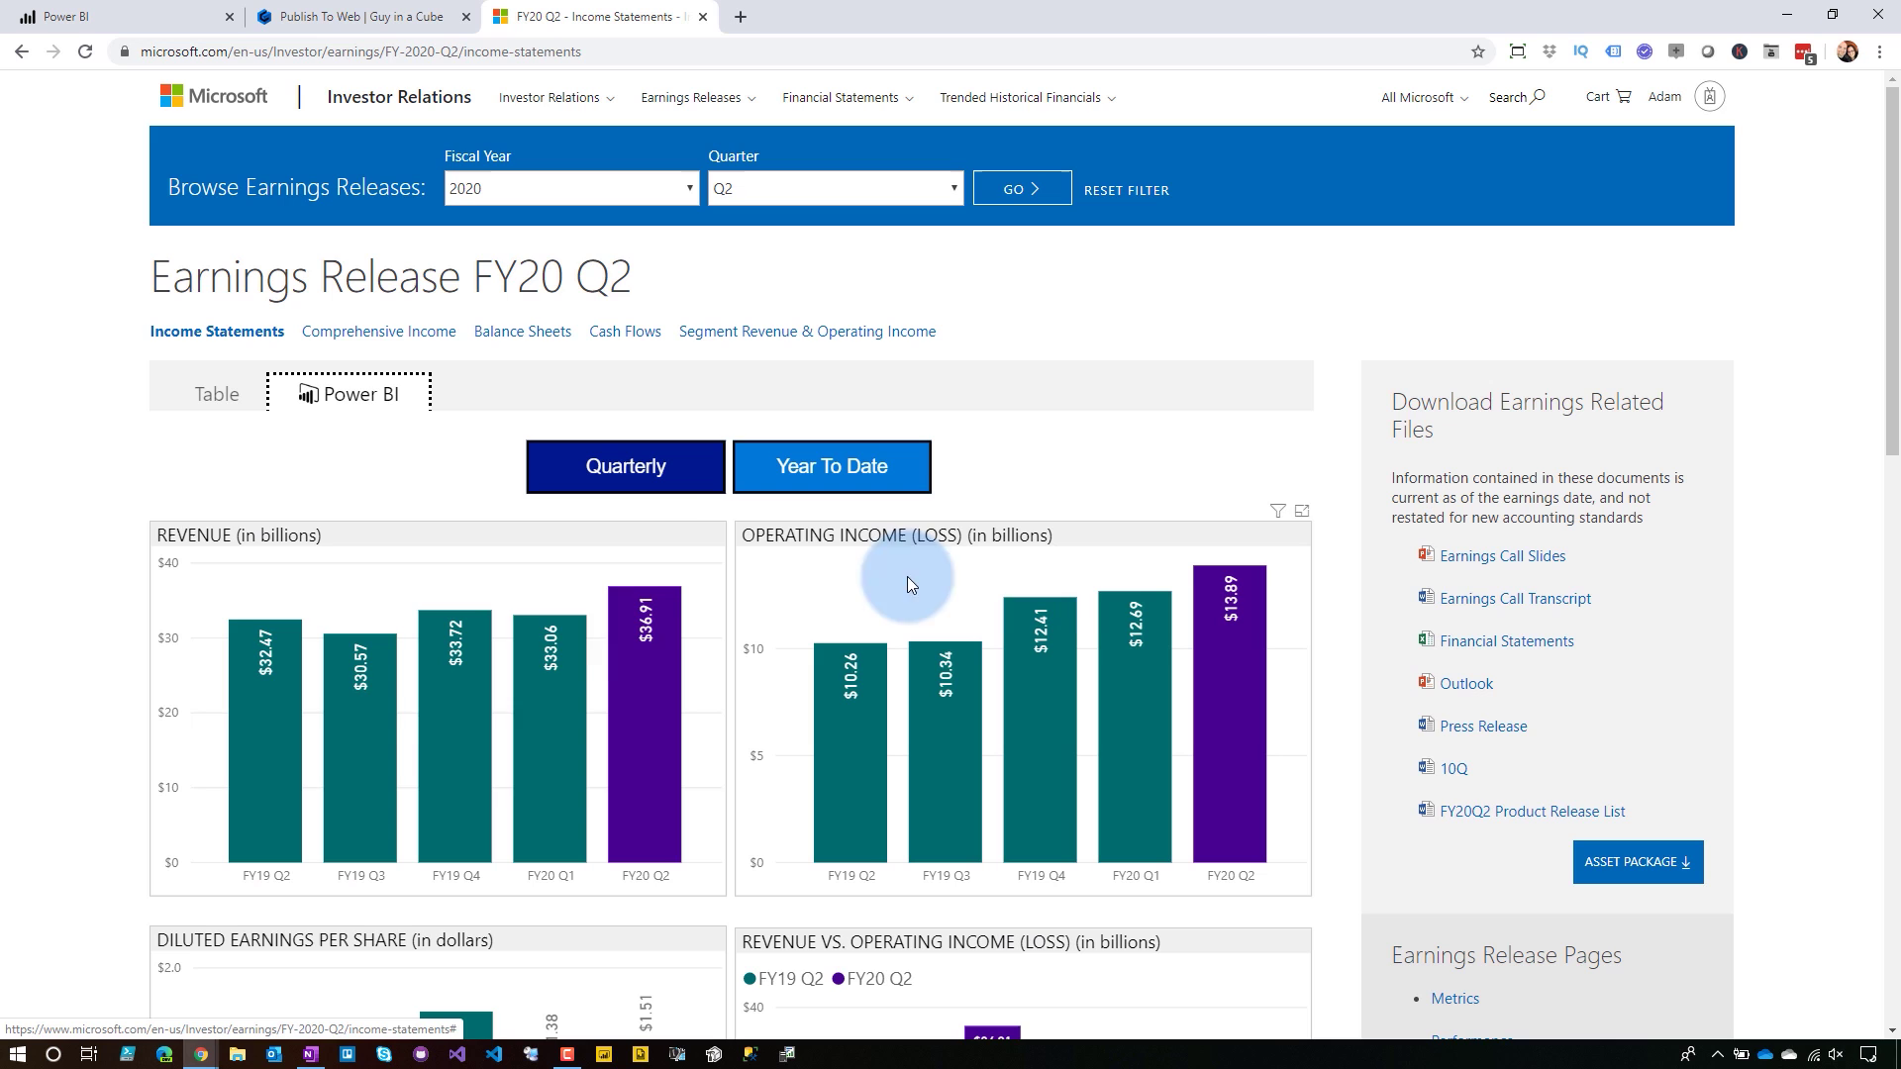
Cross-filter the earnings charts to FY19 Q4 revenue and operating income, then clear the filter
{"action": "left_click", "coordinate": [466, 716]}
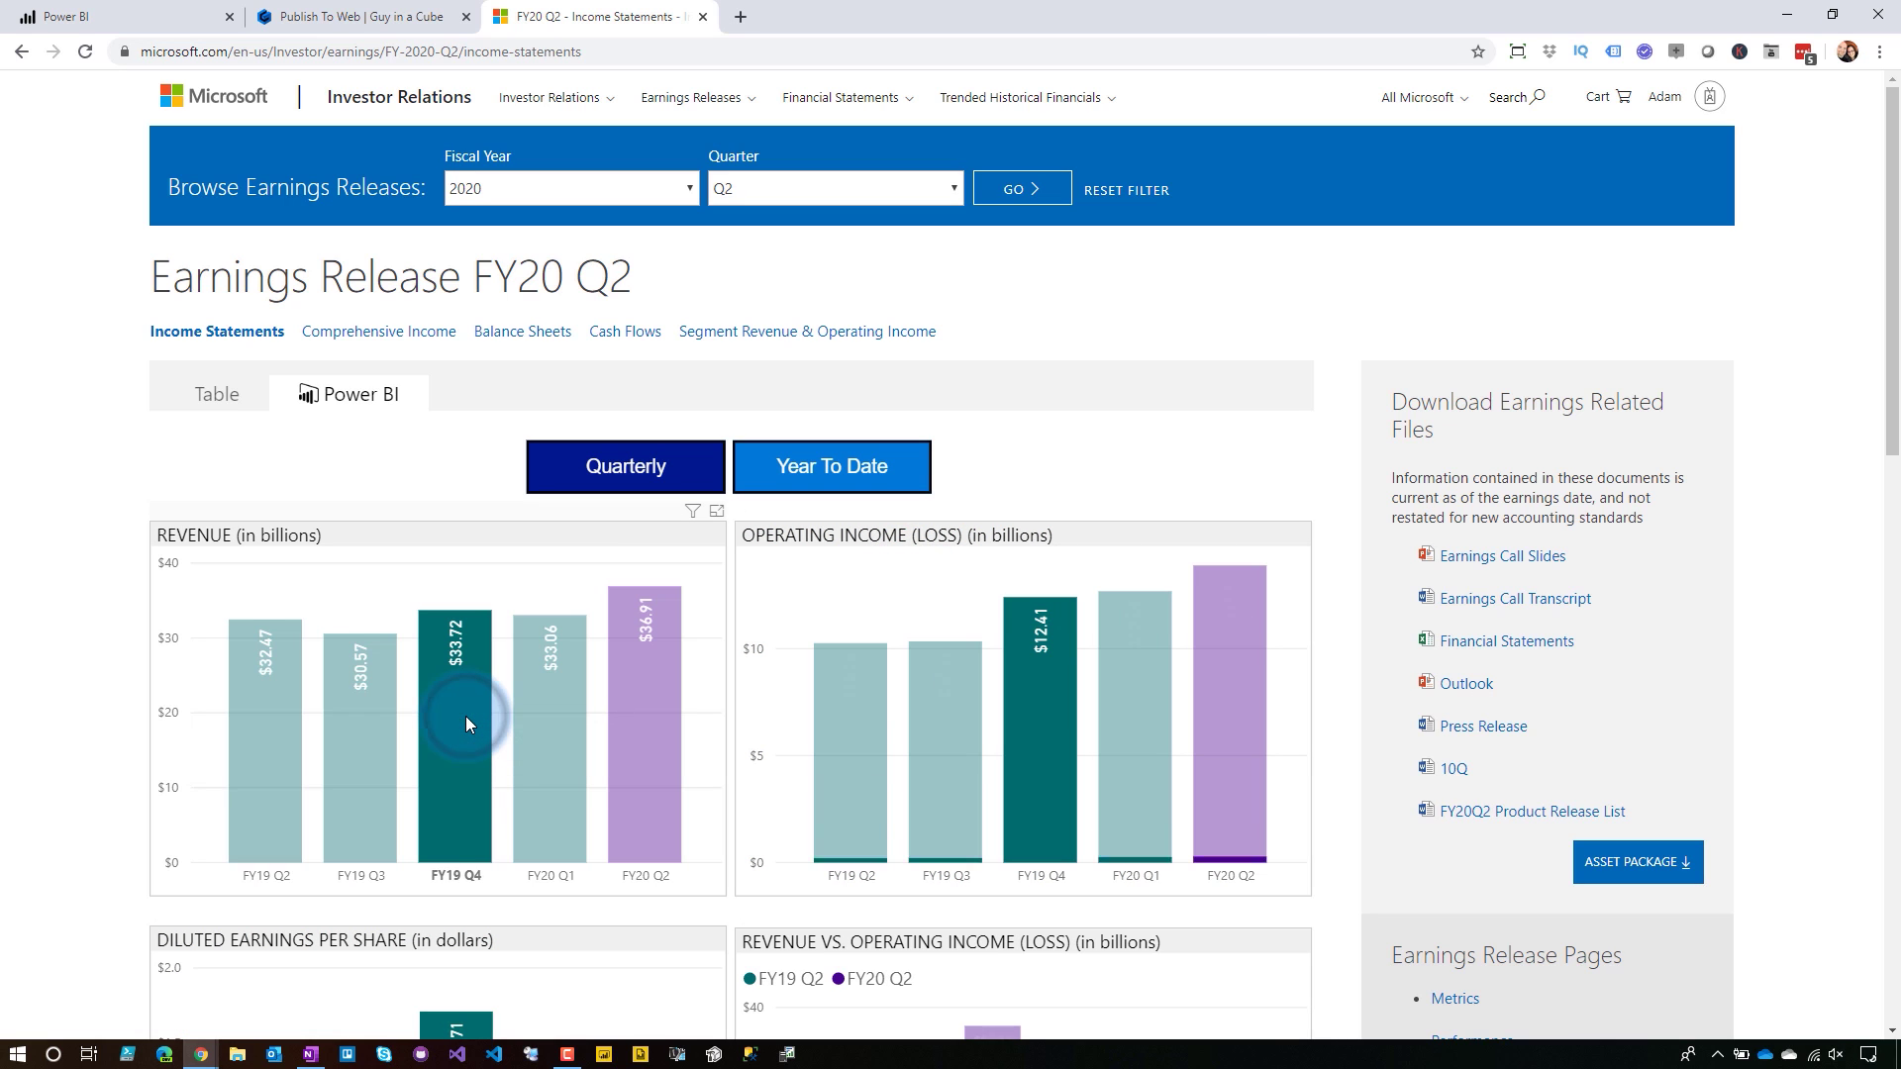
{"action": "left_click", "coordinate": [1053, 730]}
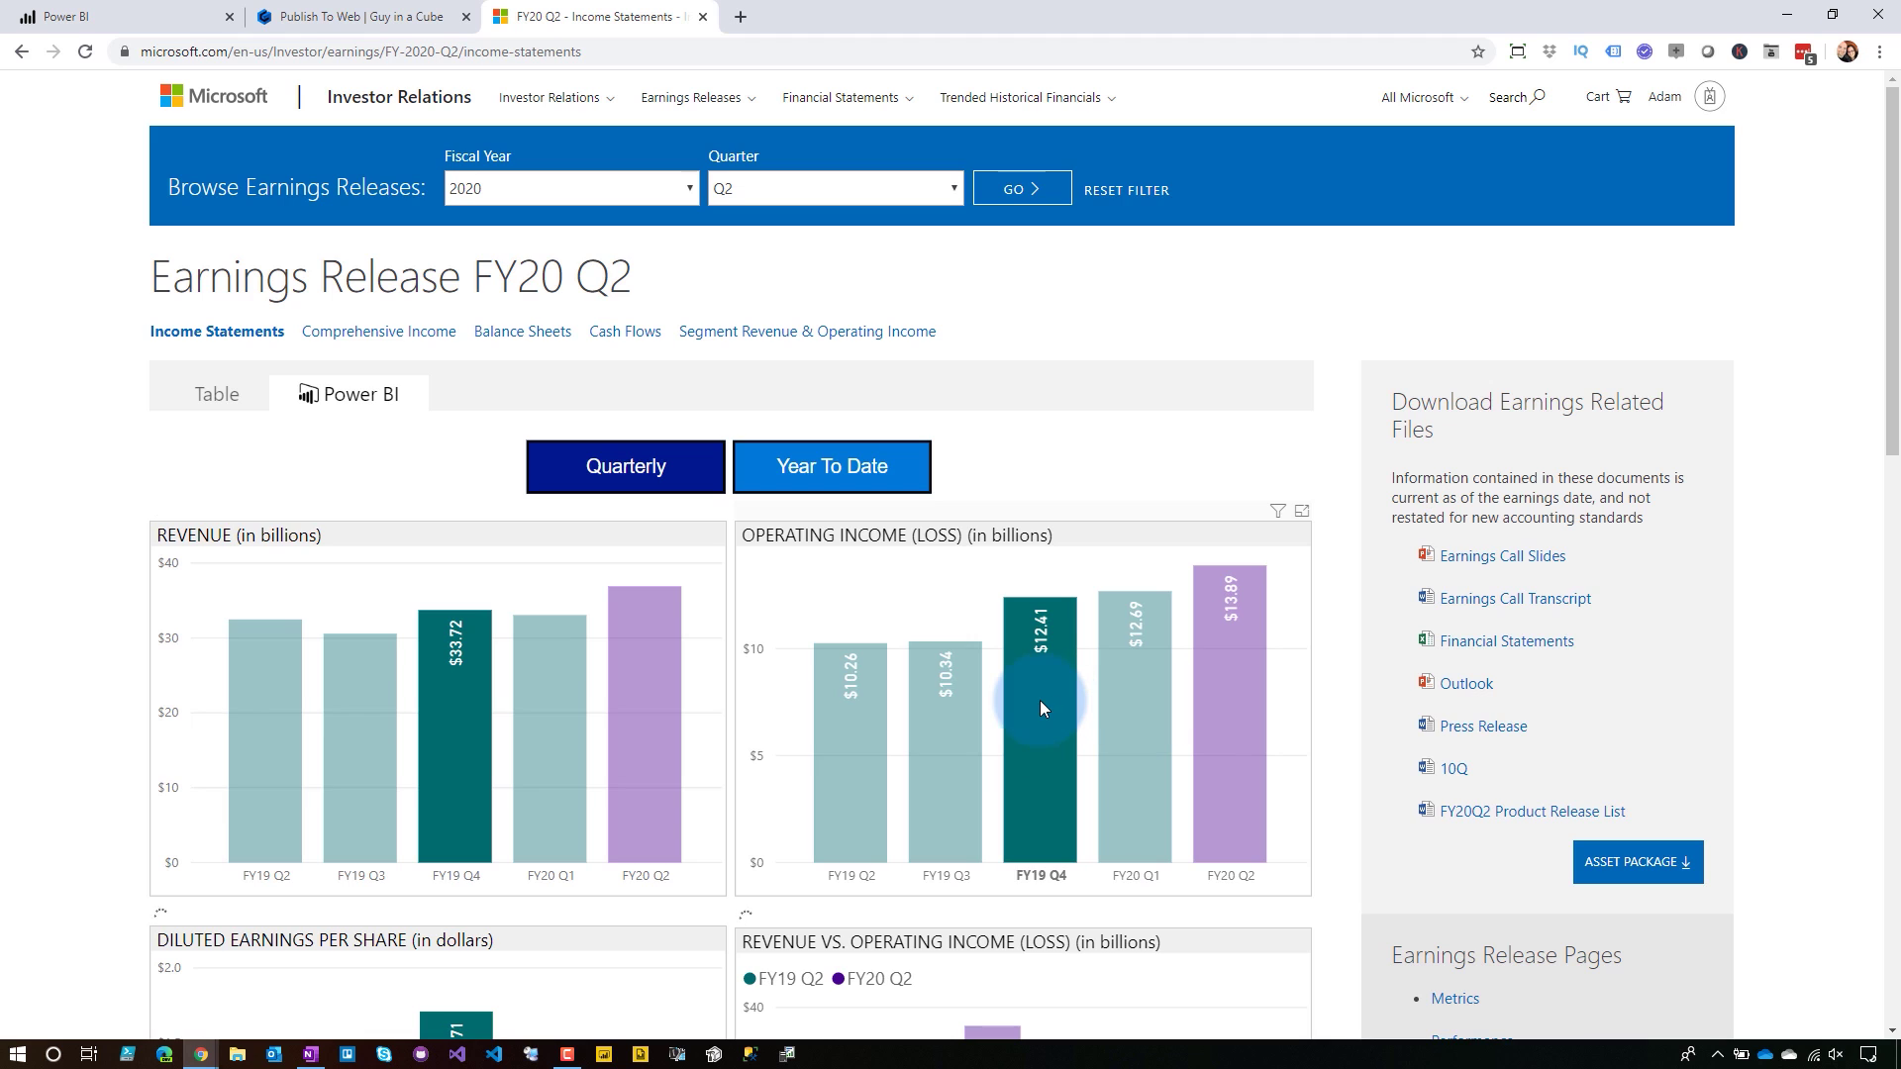
{"action": "left_click", "coordinate": [1039, 699]}
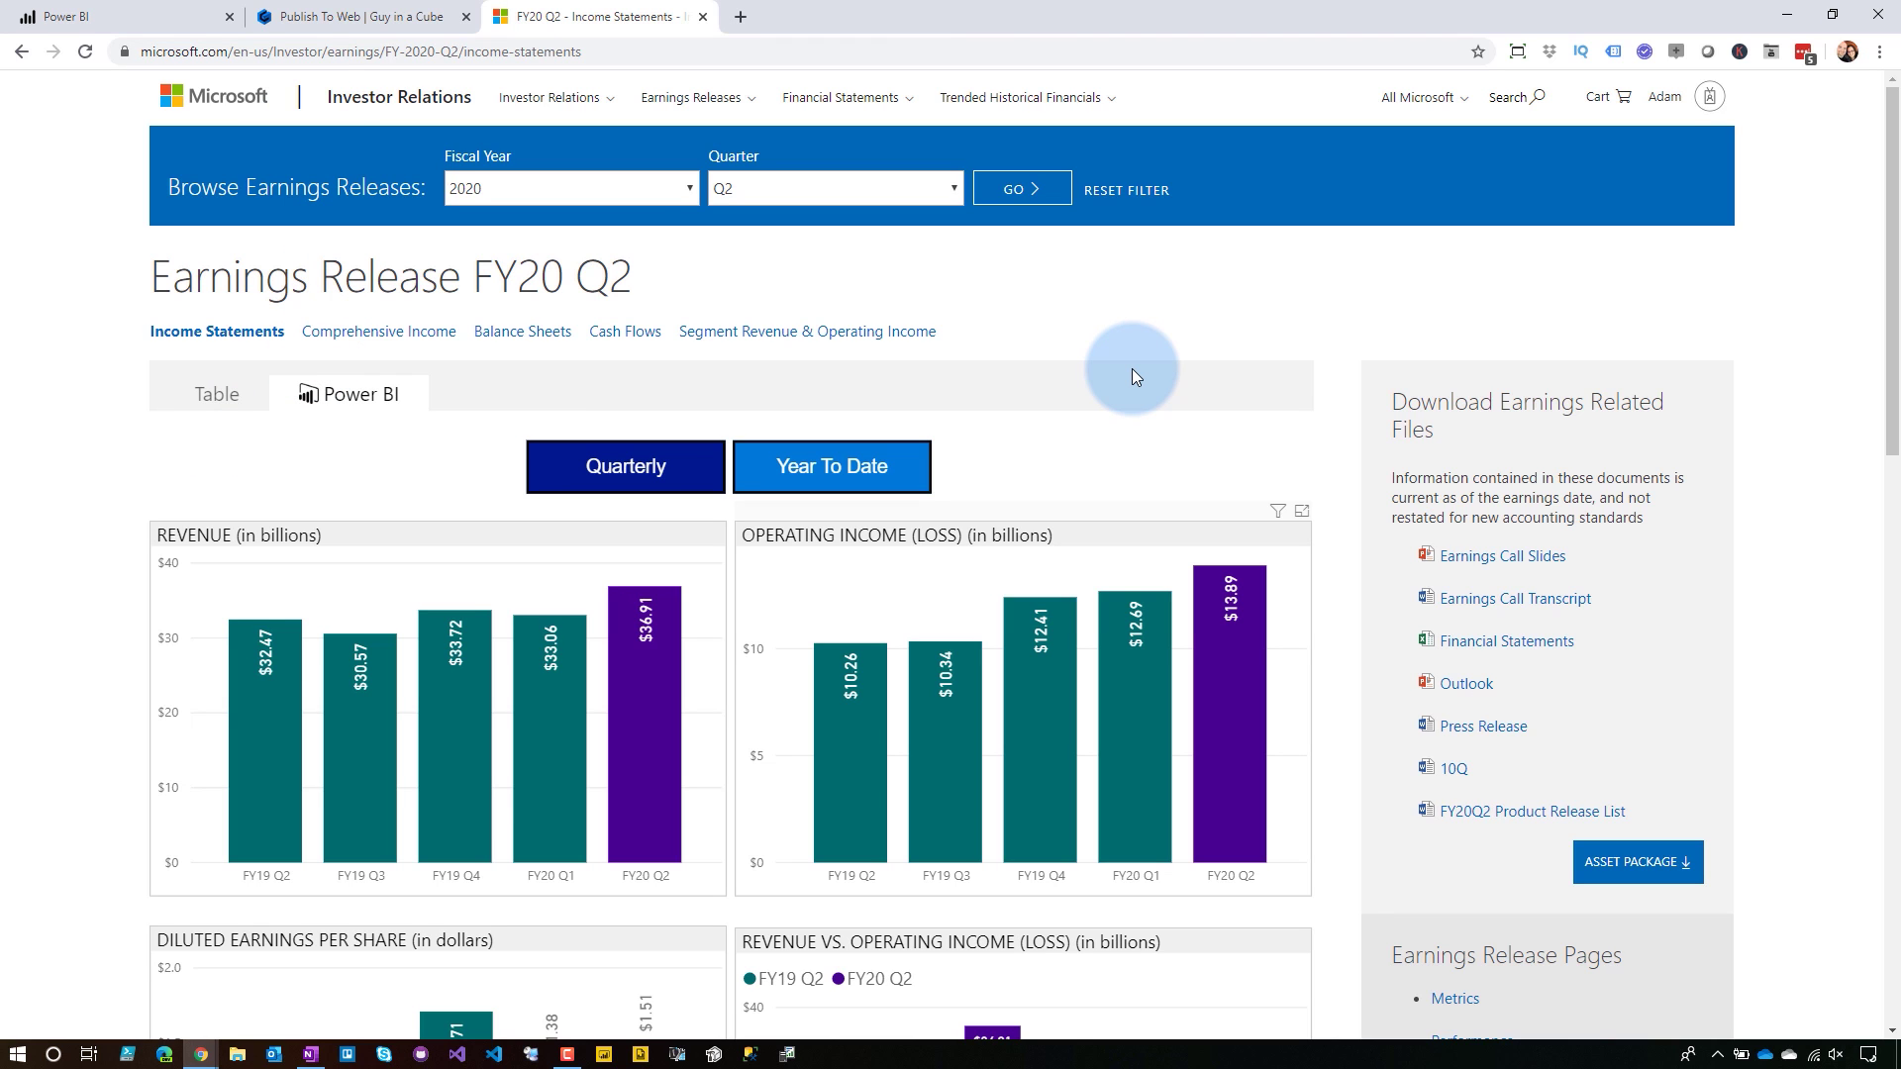
{"action": "left_click", "coordinate": [124, 8]}
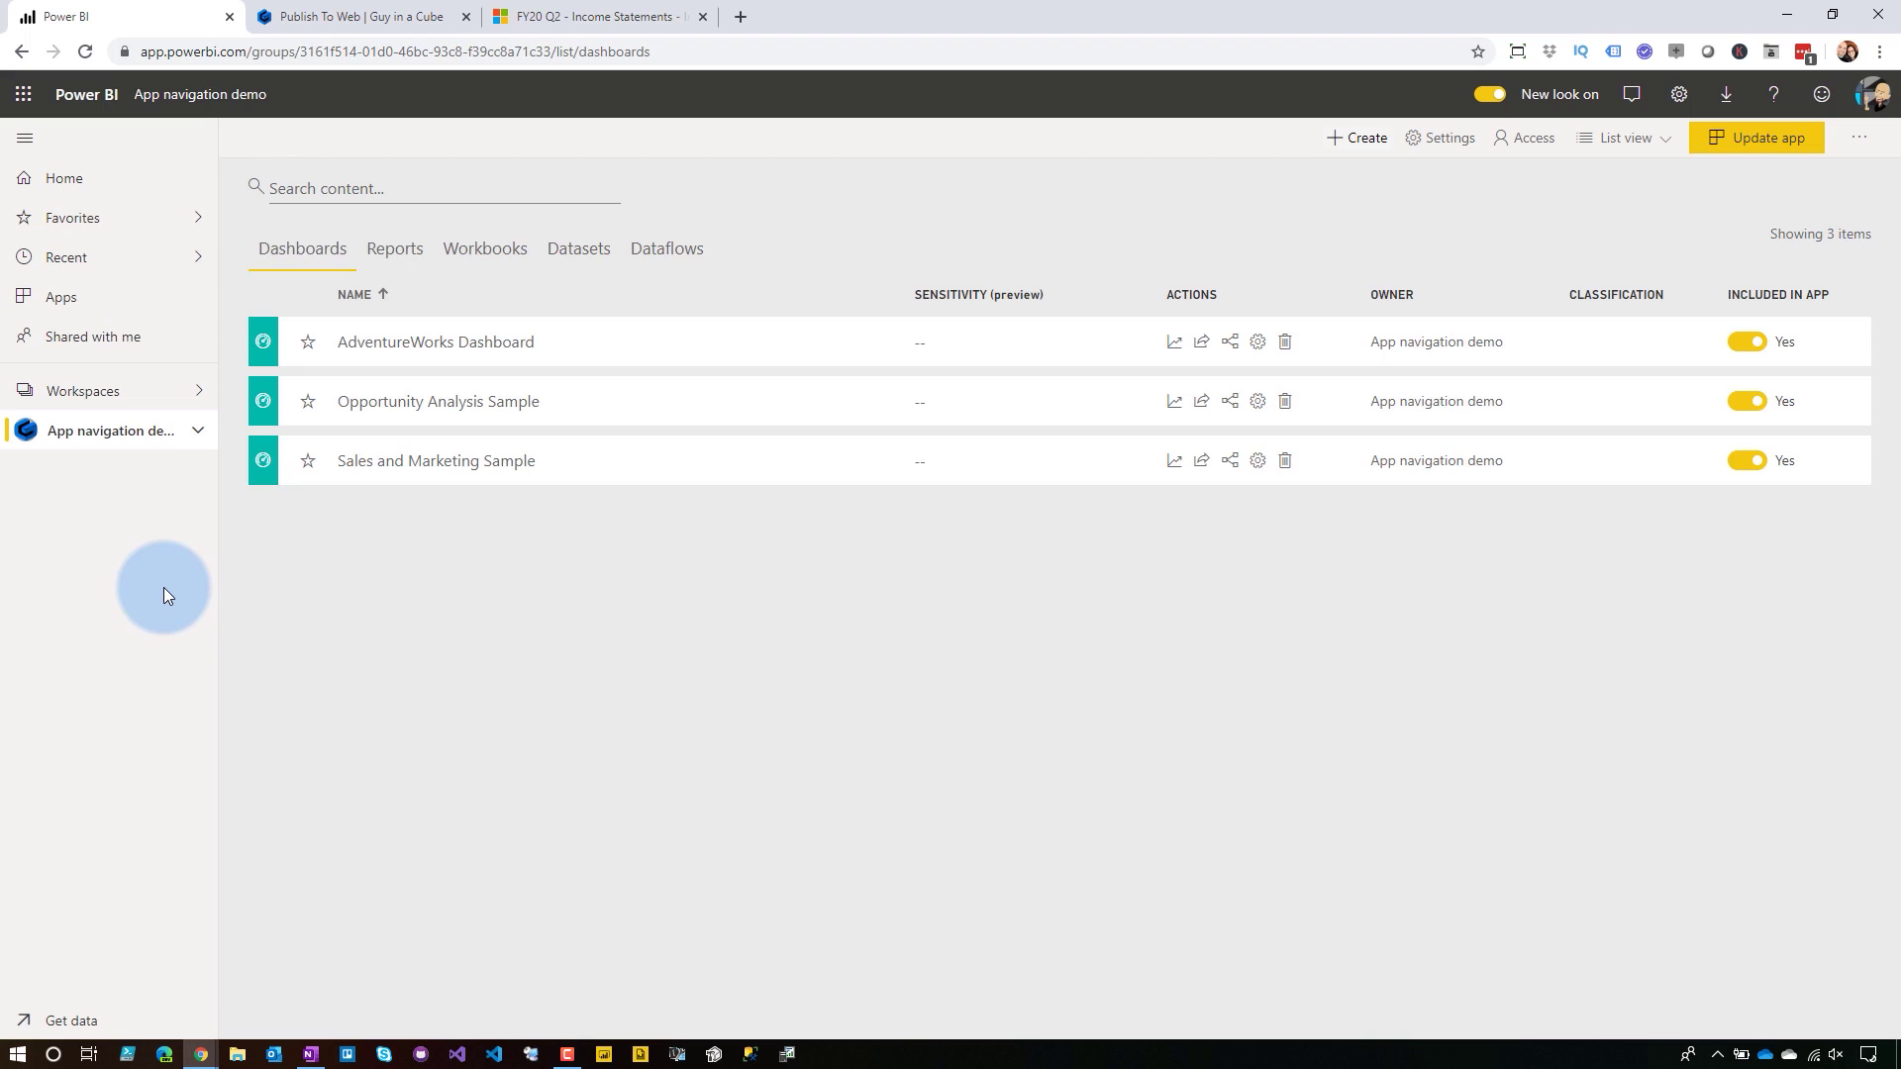
Open the AdventureWorks report and generate its public Publish to web embed code
{"action": "left_click", "coordinate": [394, 247]}
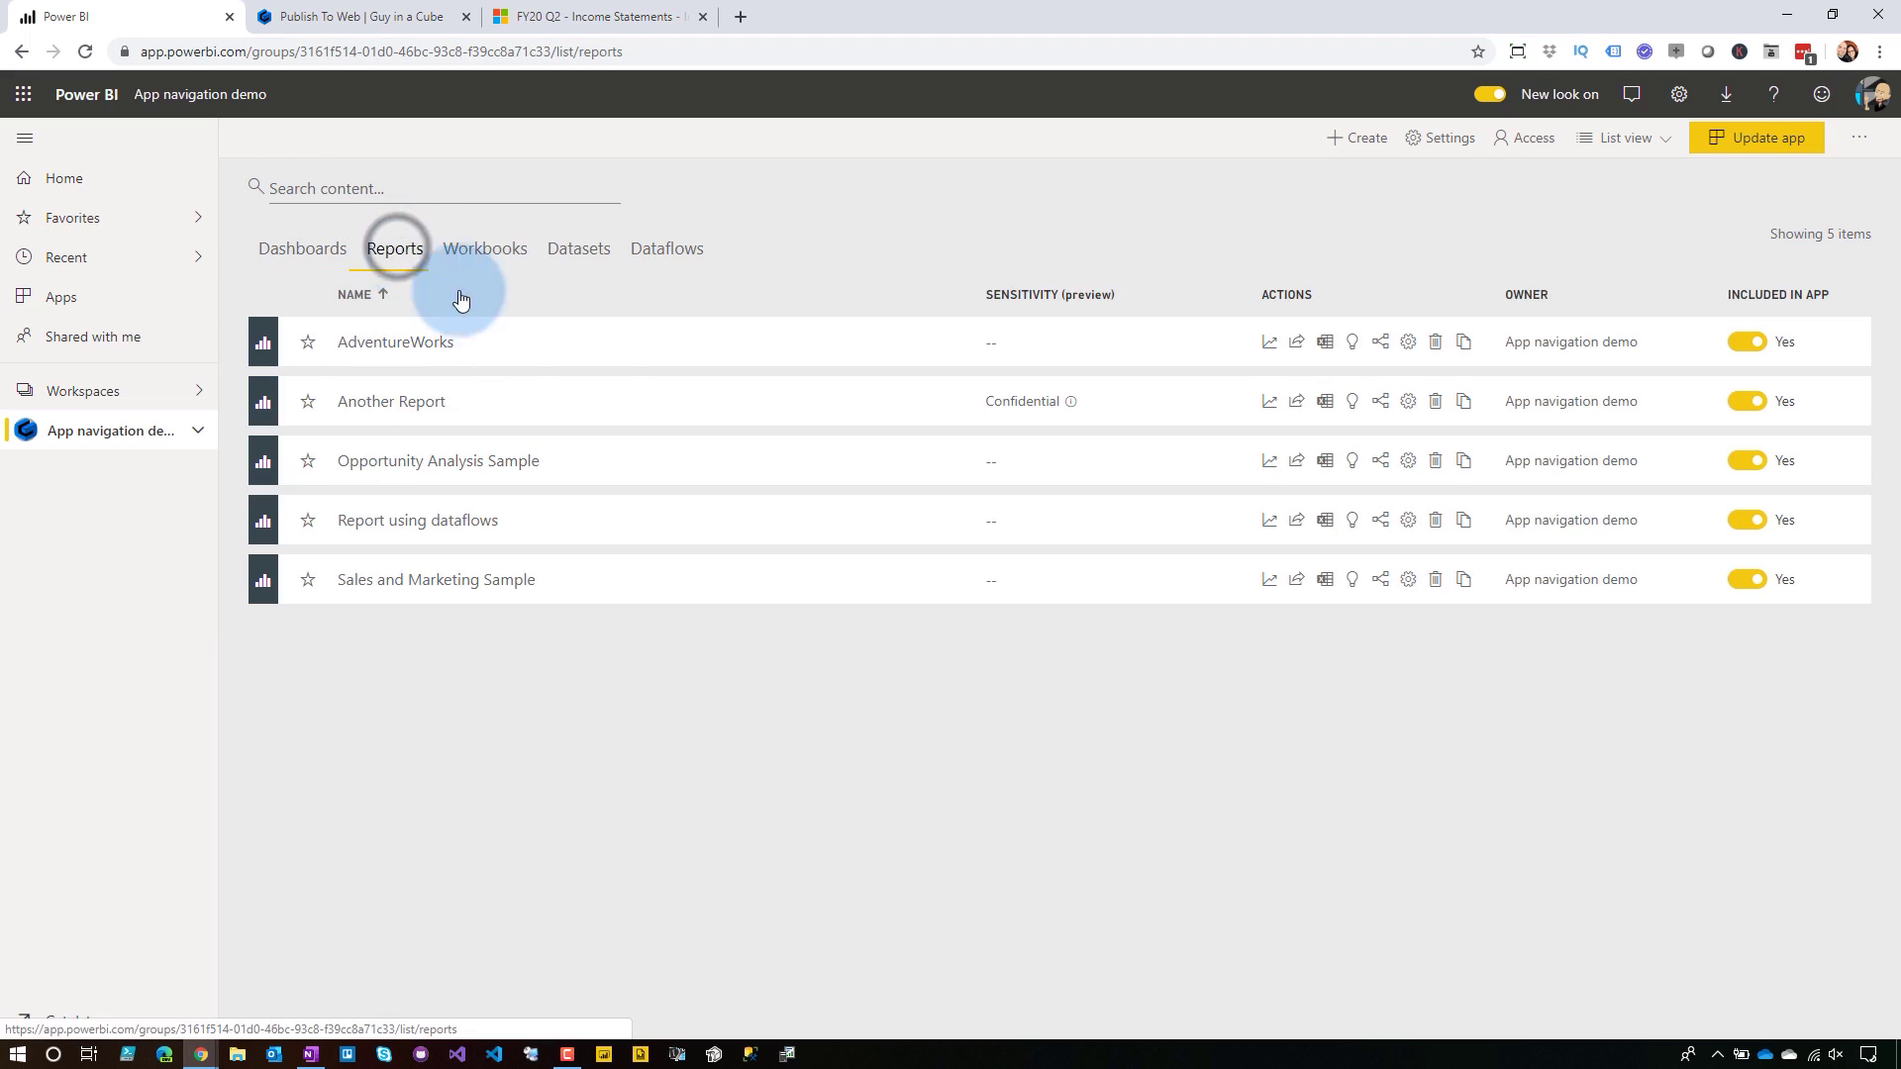
{"action": "left_click", "coordinate": [406, 349]}
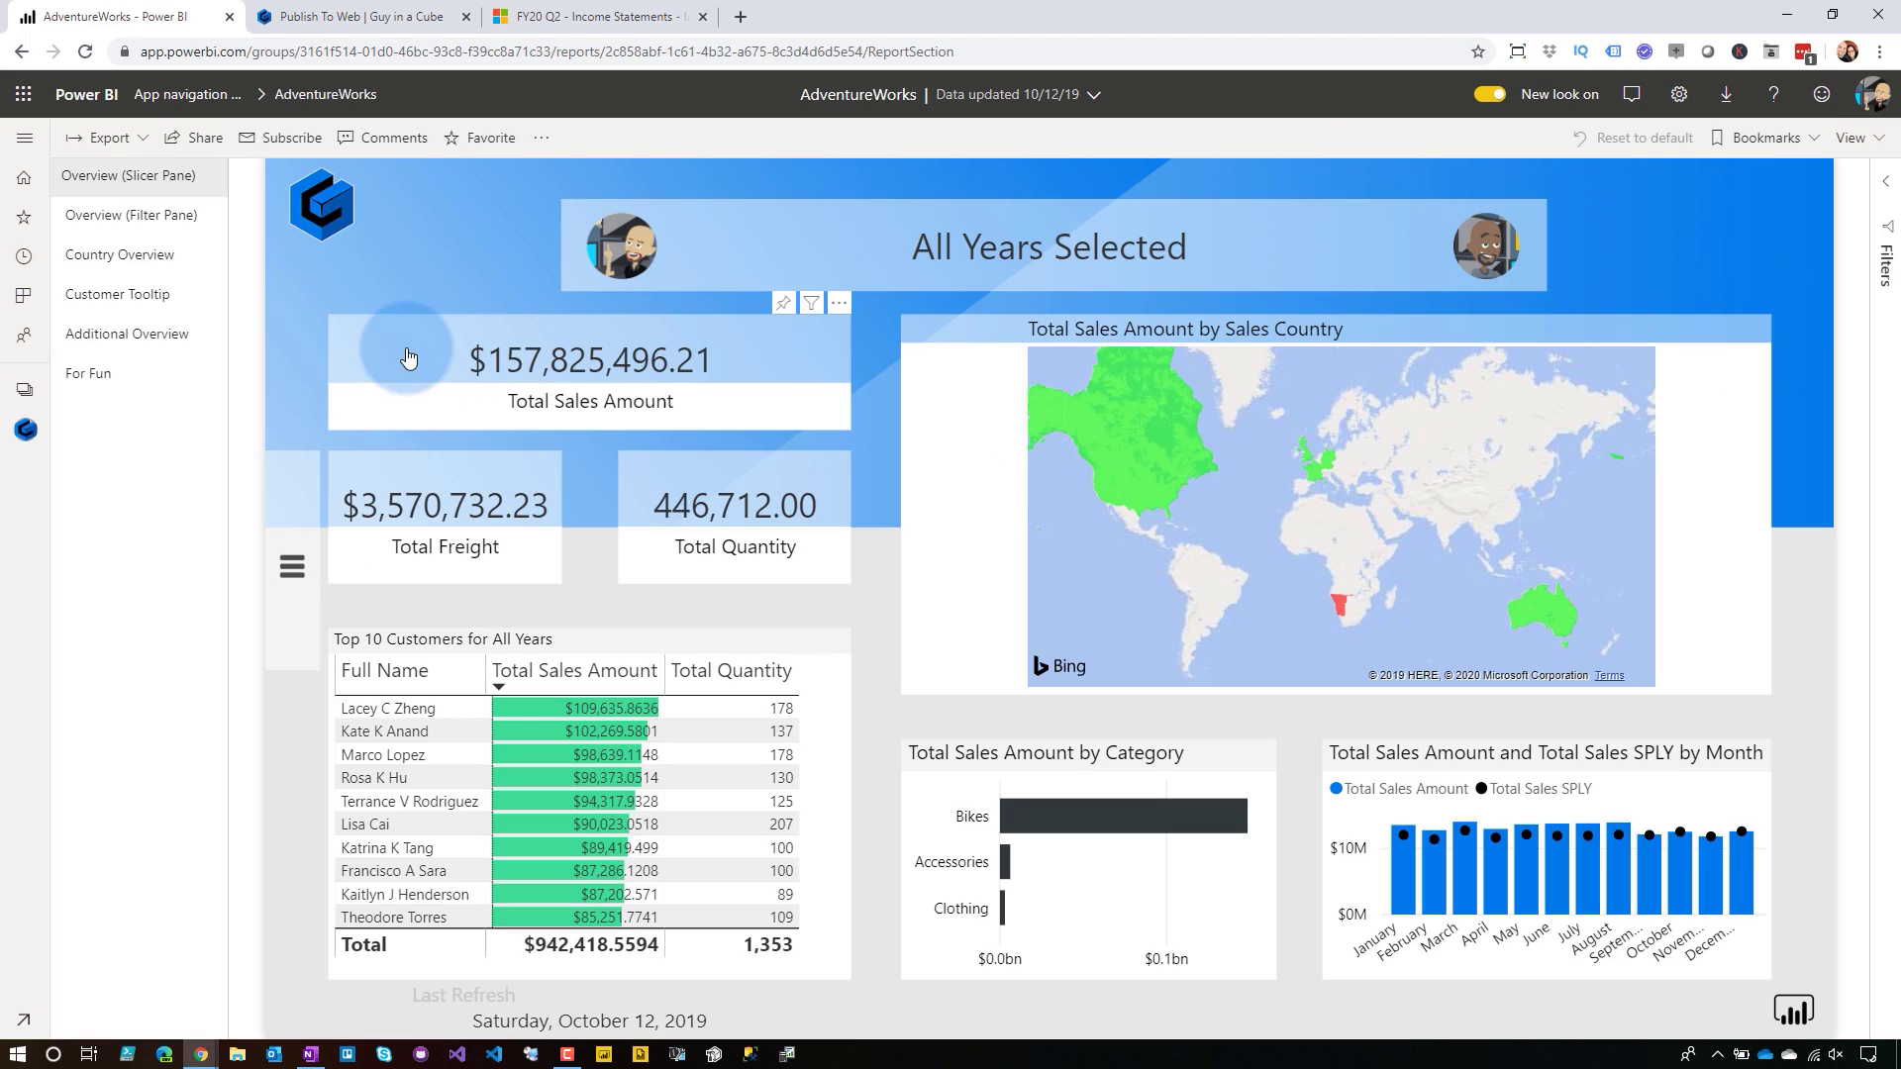
{"action": "left_click", "coordinate": [500, 141]}
{"action": "left_click", "coordinate": [544, 138]}
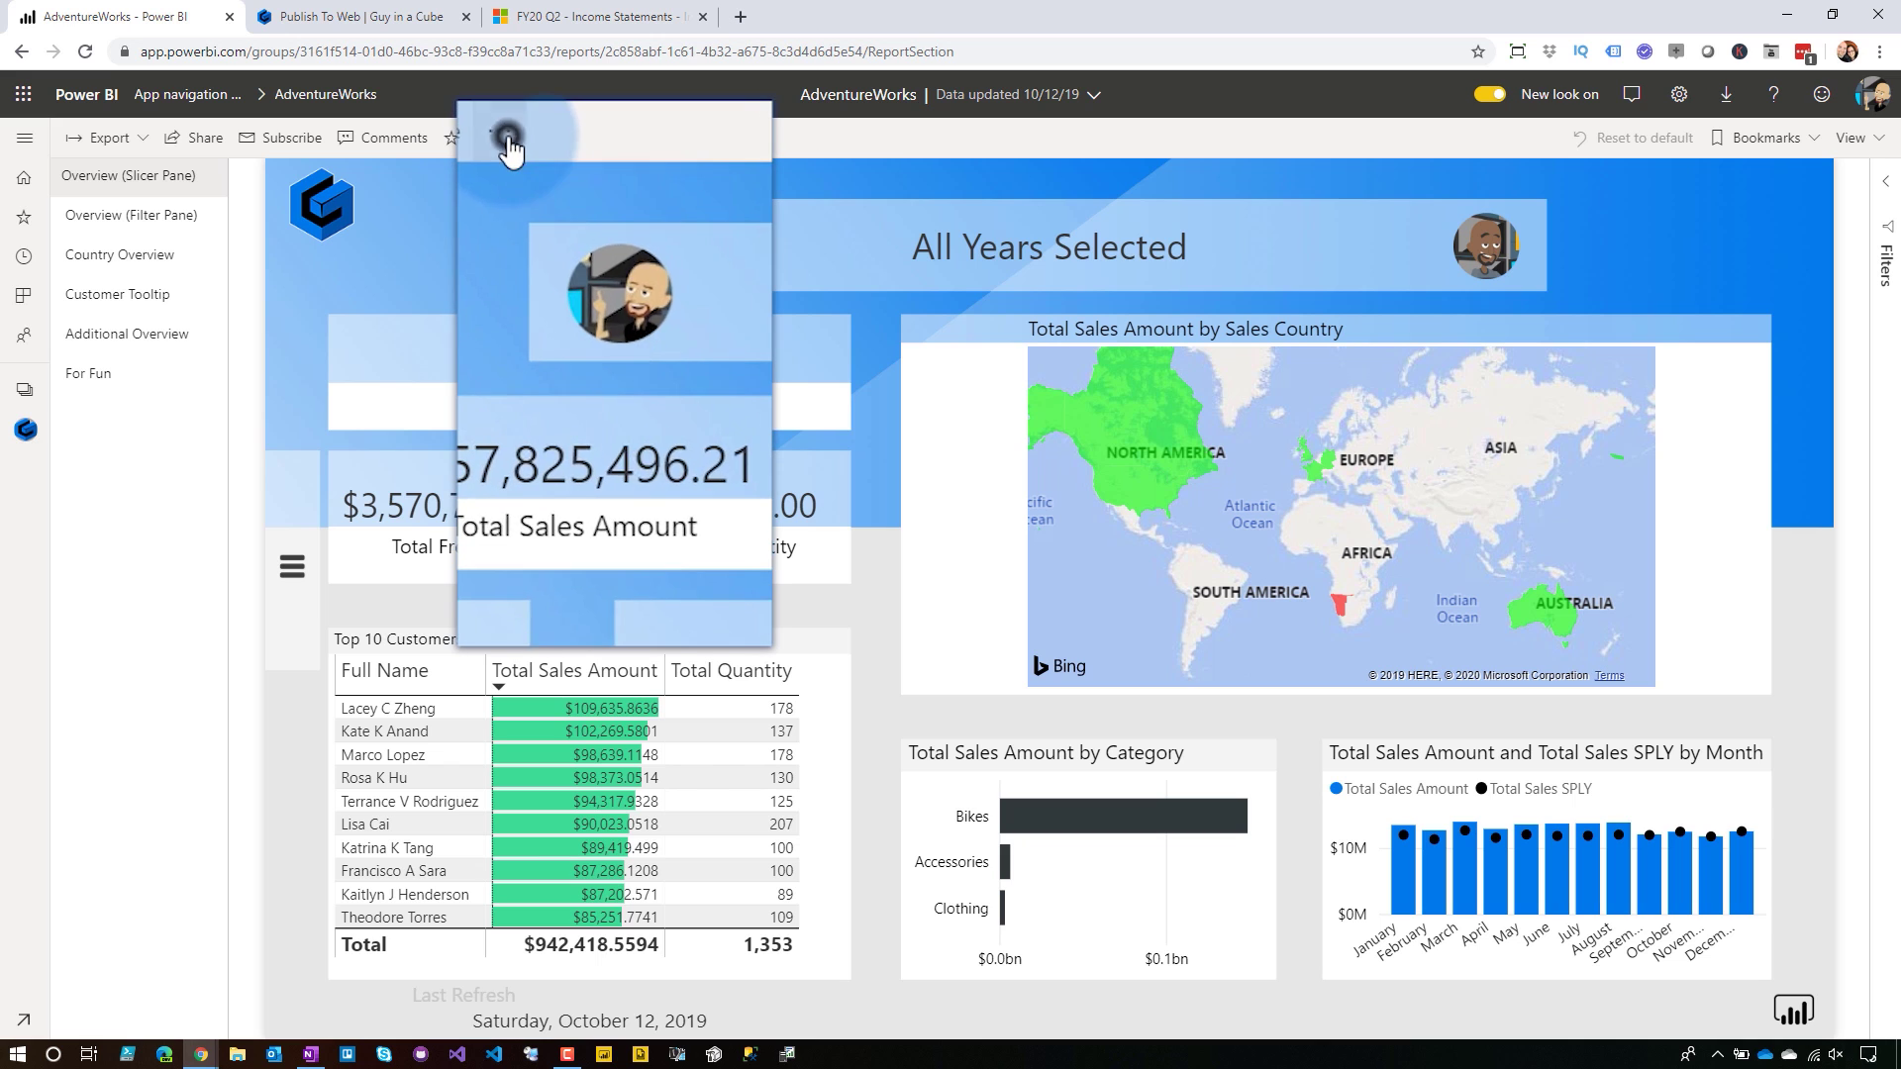
{"action": "mouse_move", "coordinate": [615, 332]}
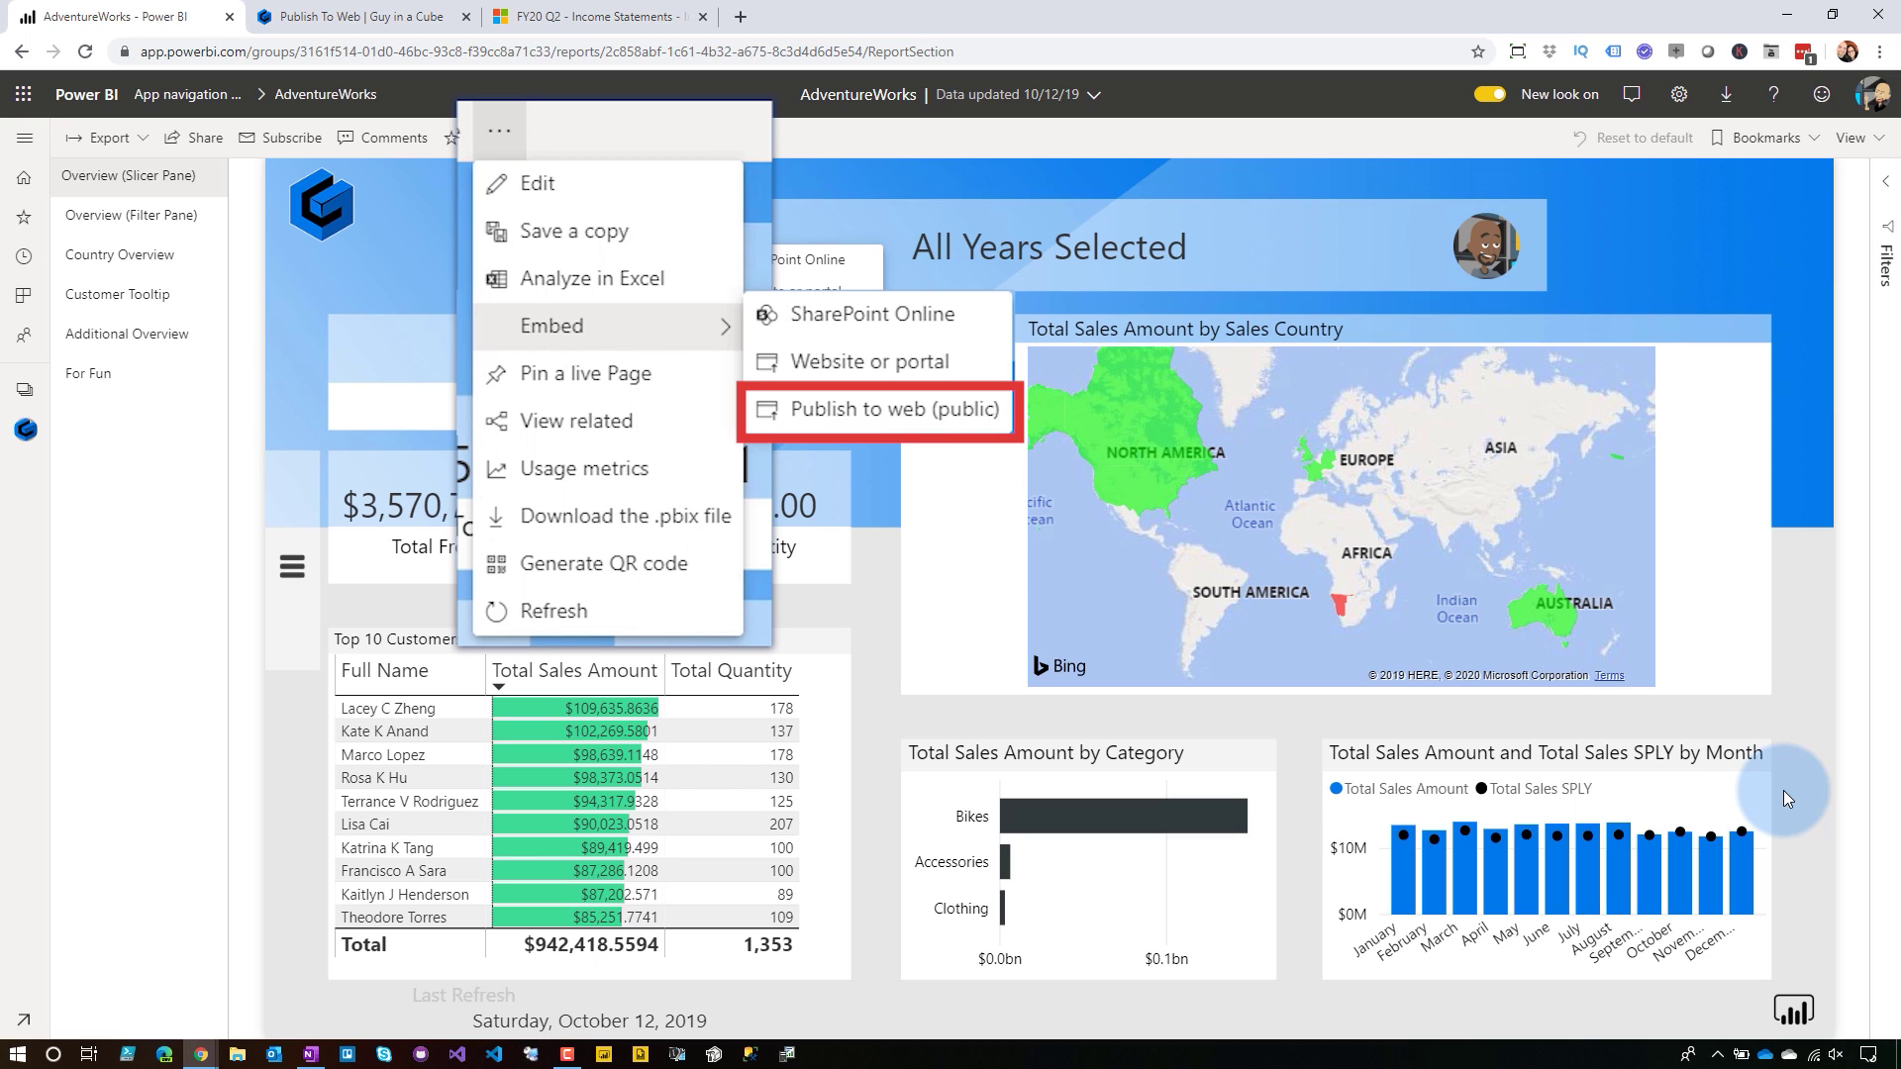
{"action": "left_click", "coordinate": [877, 418]}
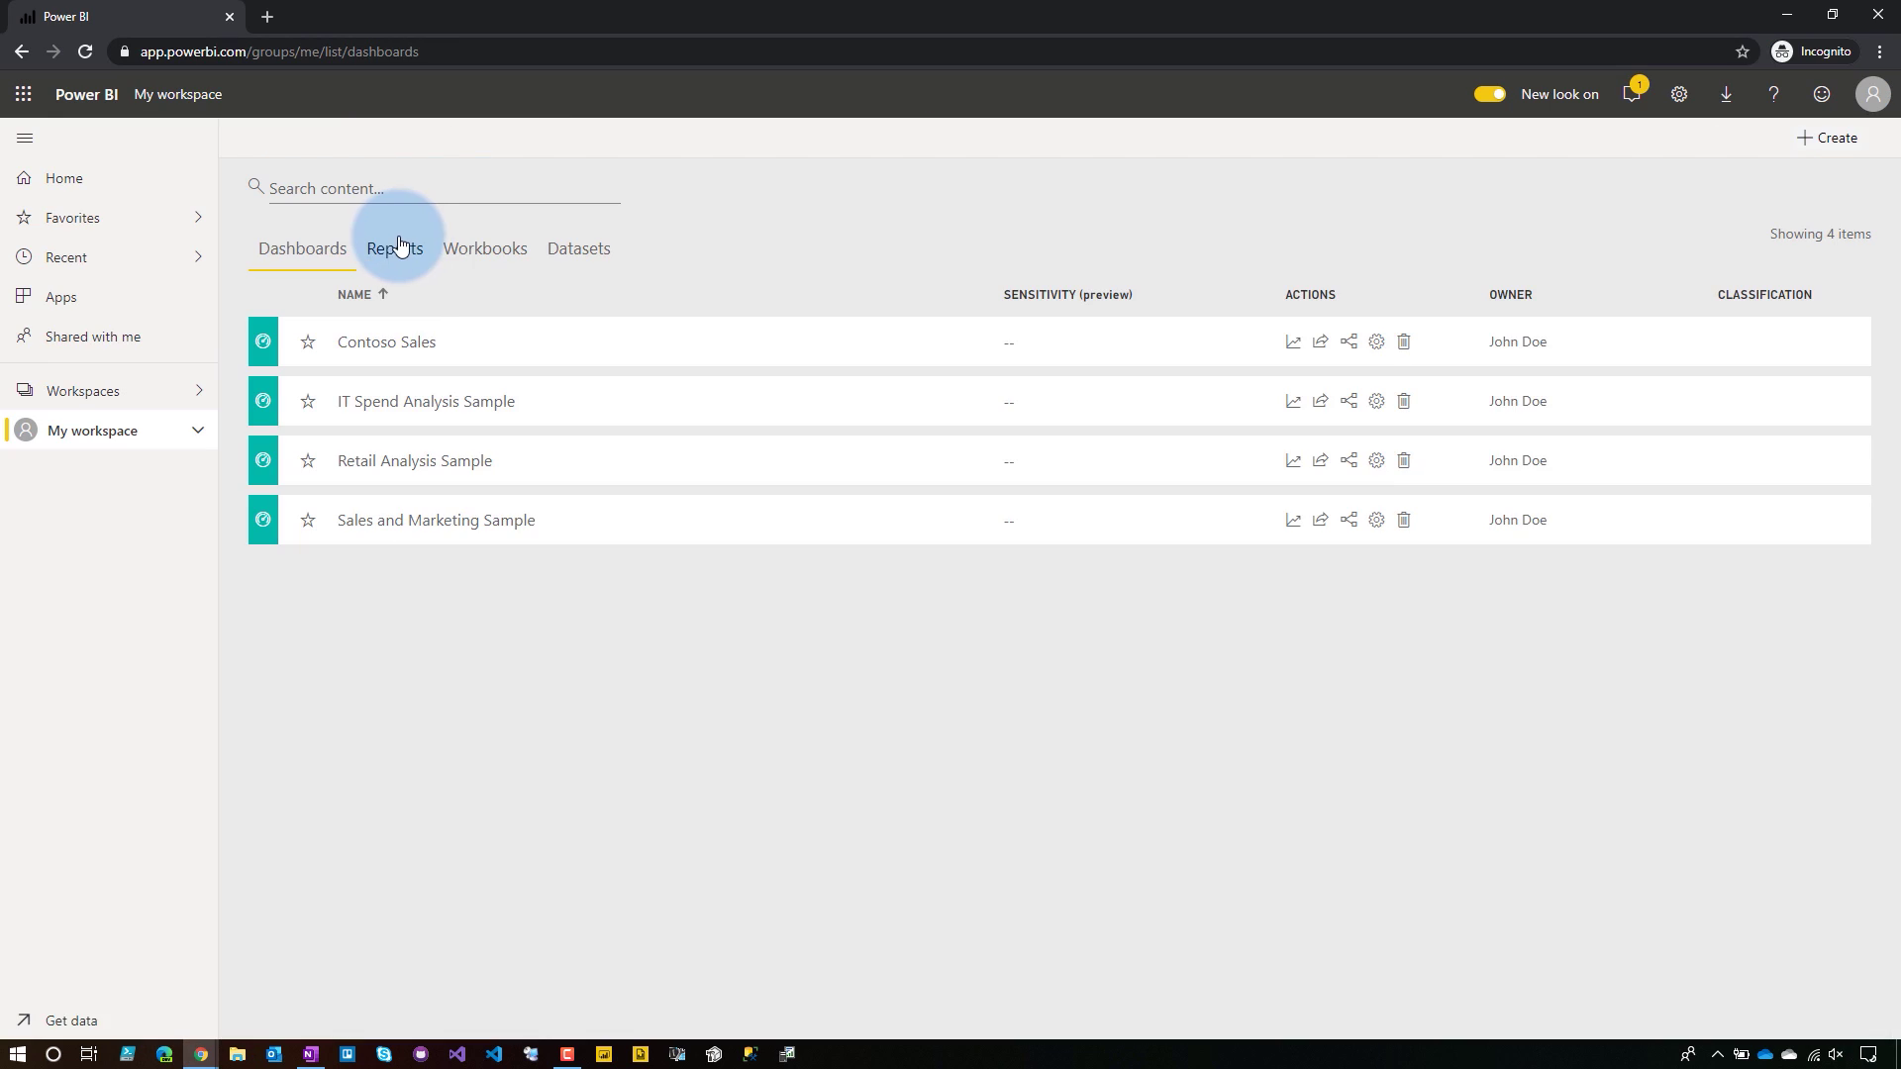
Try publishing the Contoso Sales report to the web and dismiss the contact-your-admin notice
{"action": "left_click", "coordinate": [395, 243]}
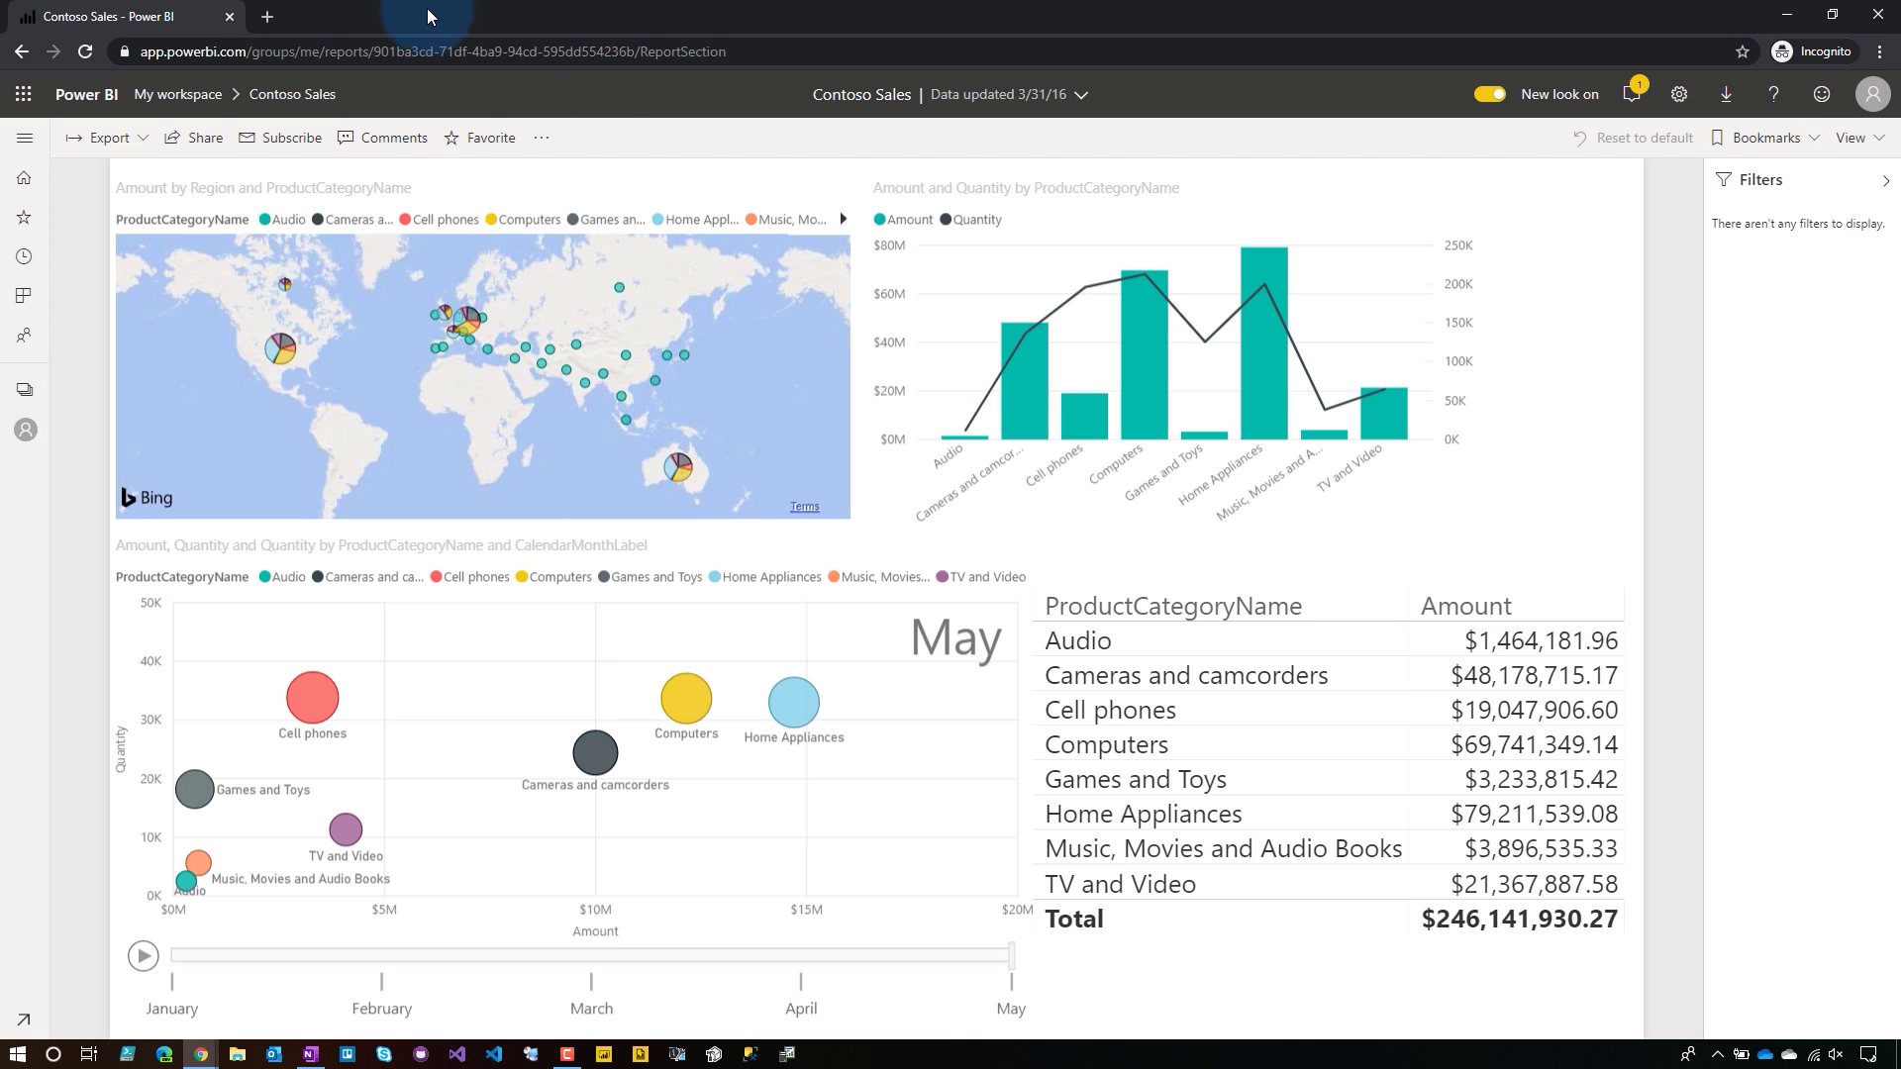
{"action": "left_click", "coordinate": [543, 142]}
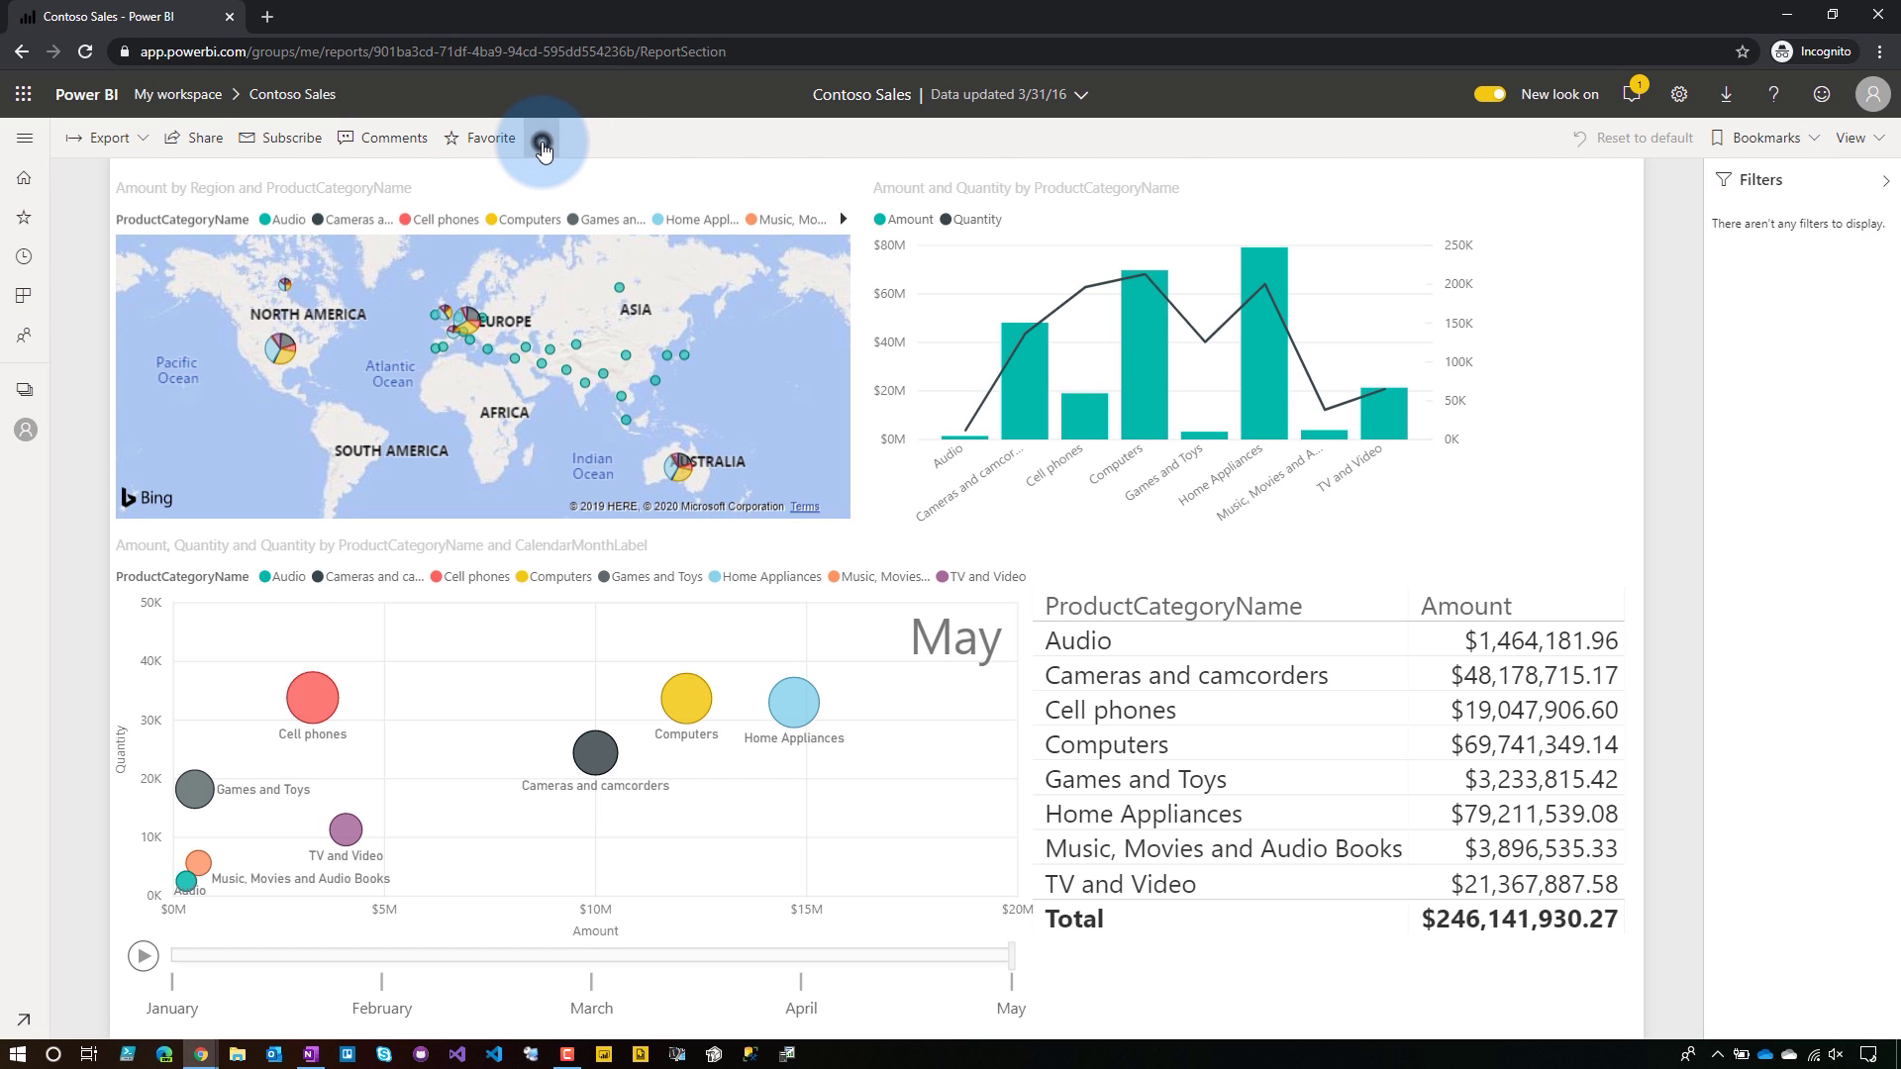
{"action": "mouse_move", "coordinate": [621, 285]}
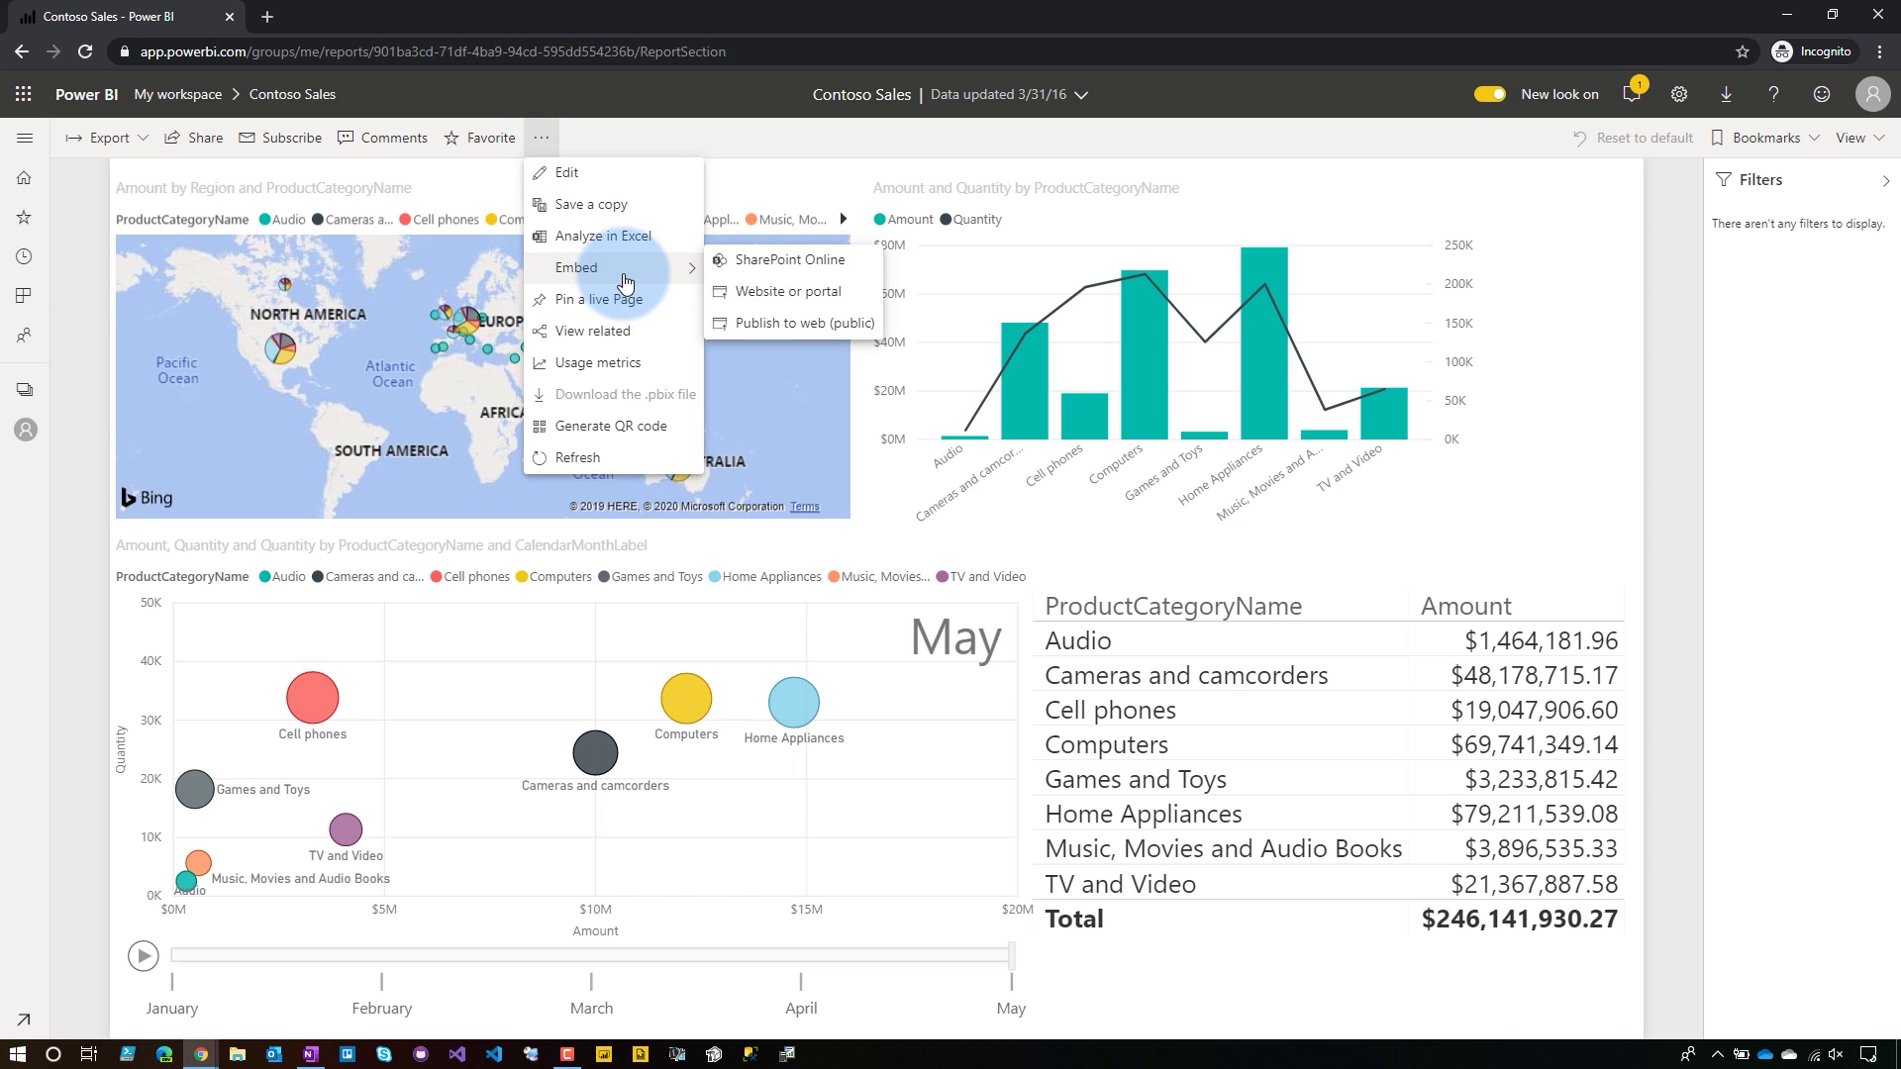
{"action": "left_click", "coordinate": [761, 327]}
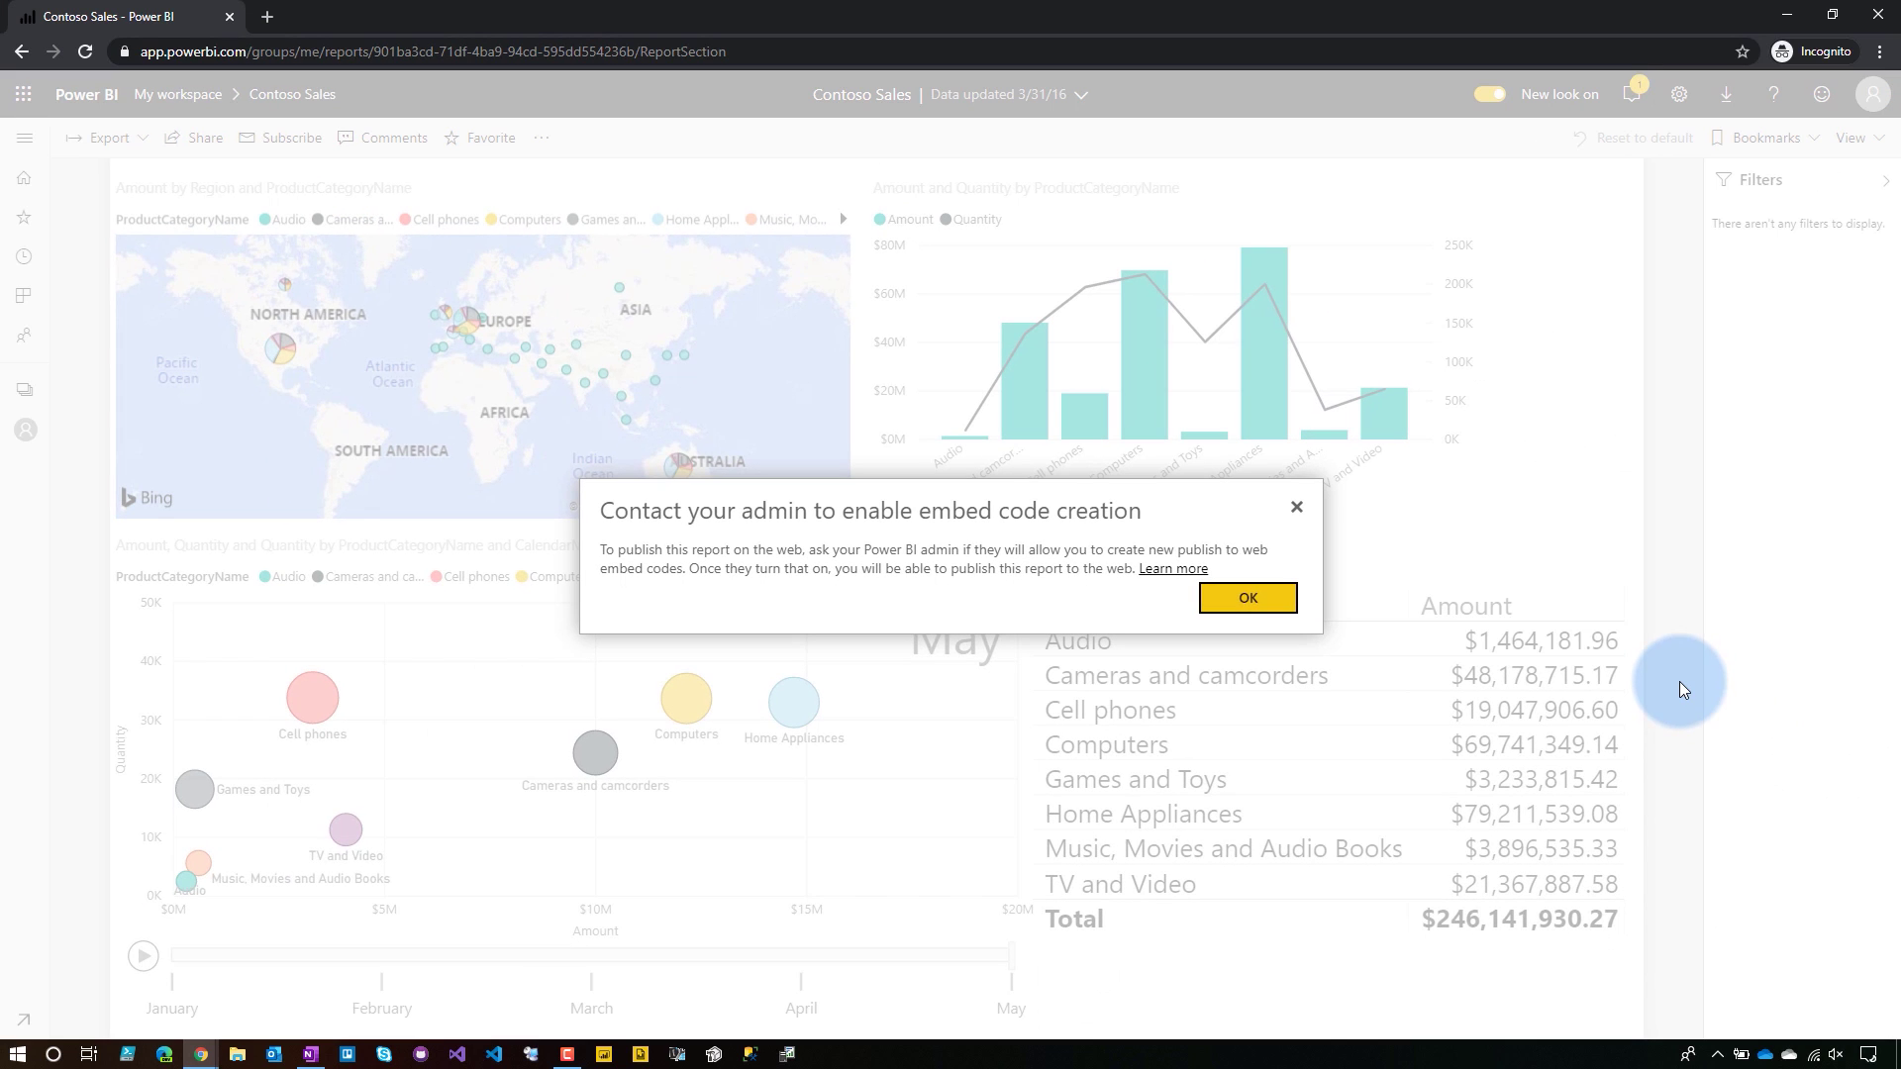
{"action": "left_click", "coordinate": [1248, 598]}
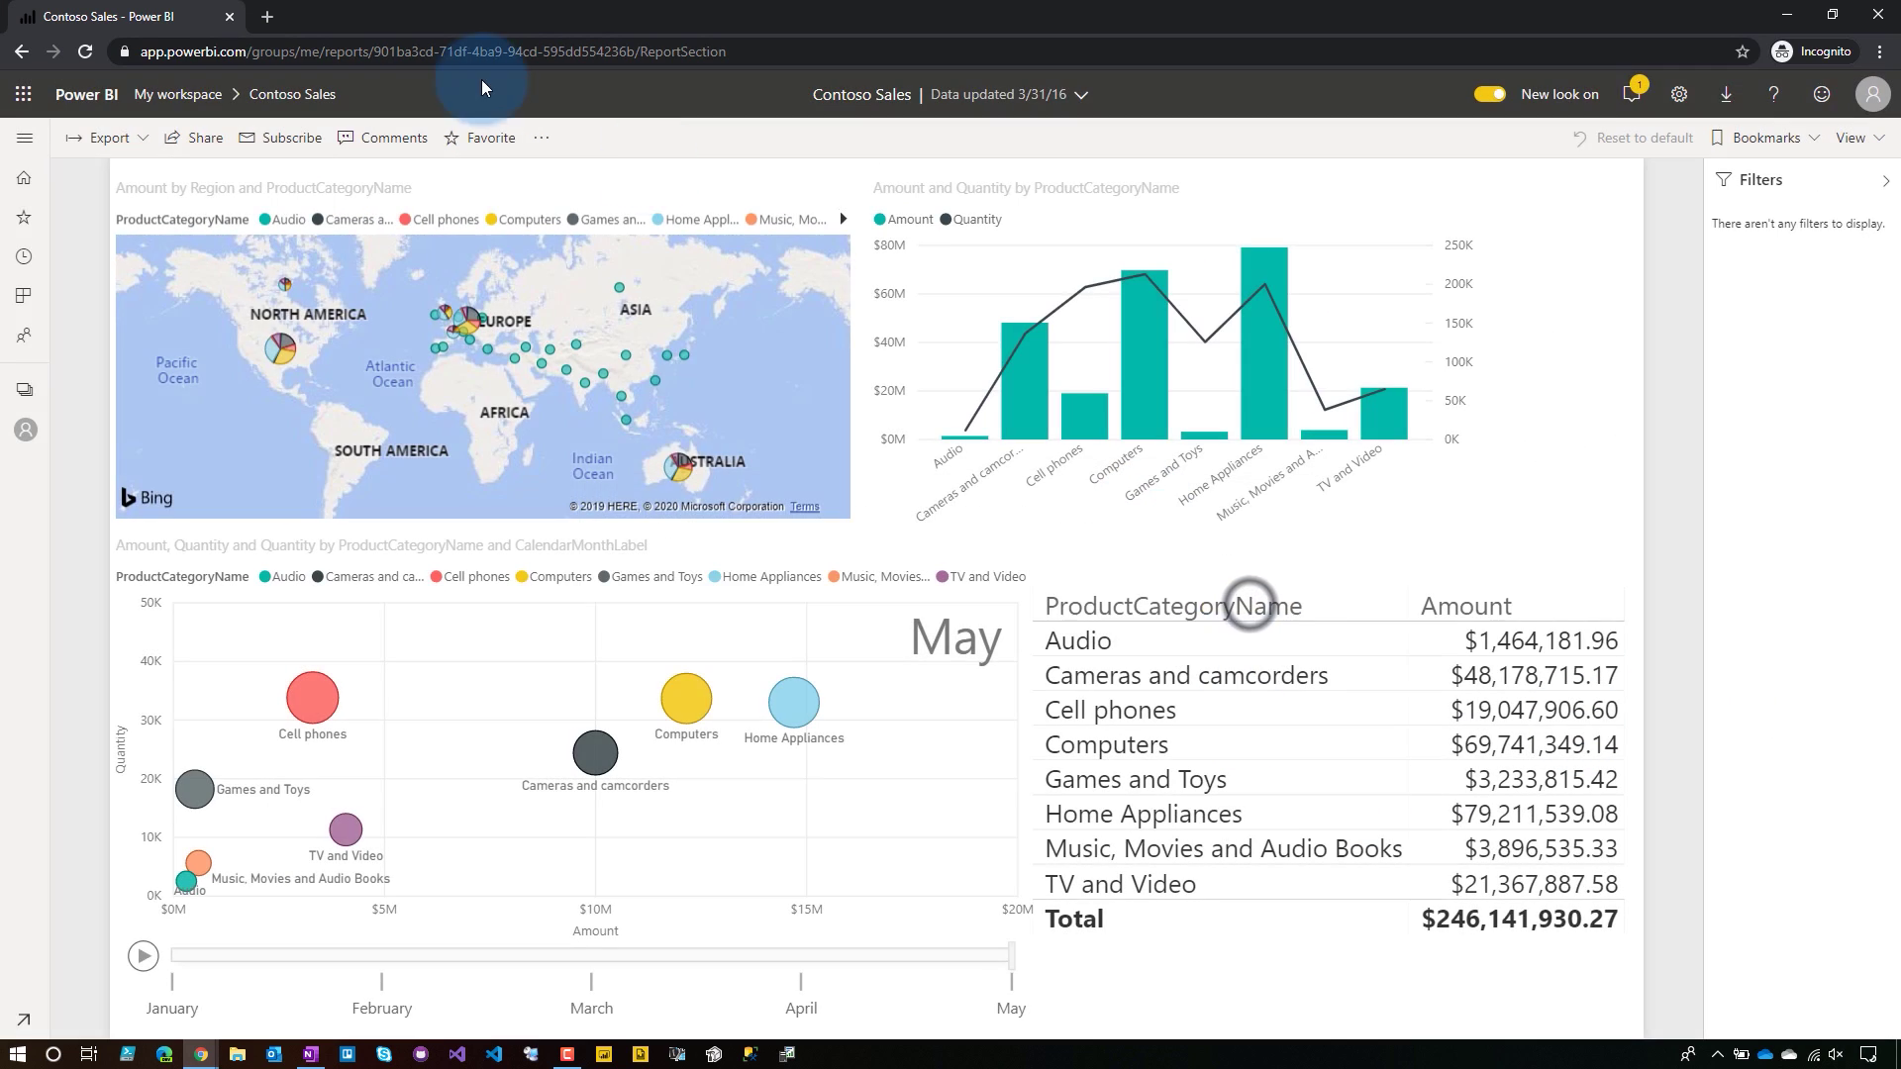
{"action": "left_click", "coordinate": [200, 1053]}
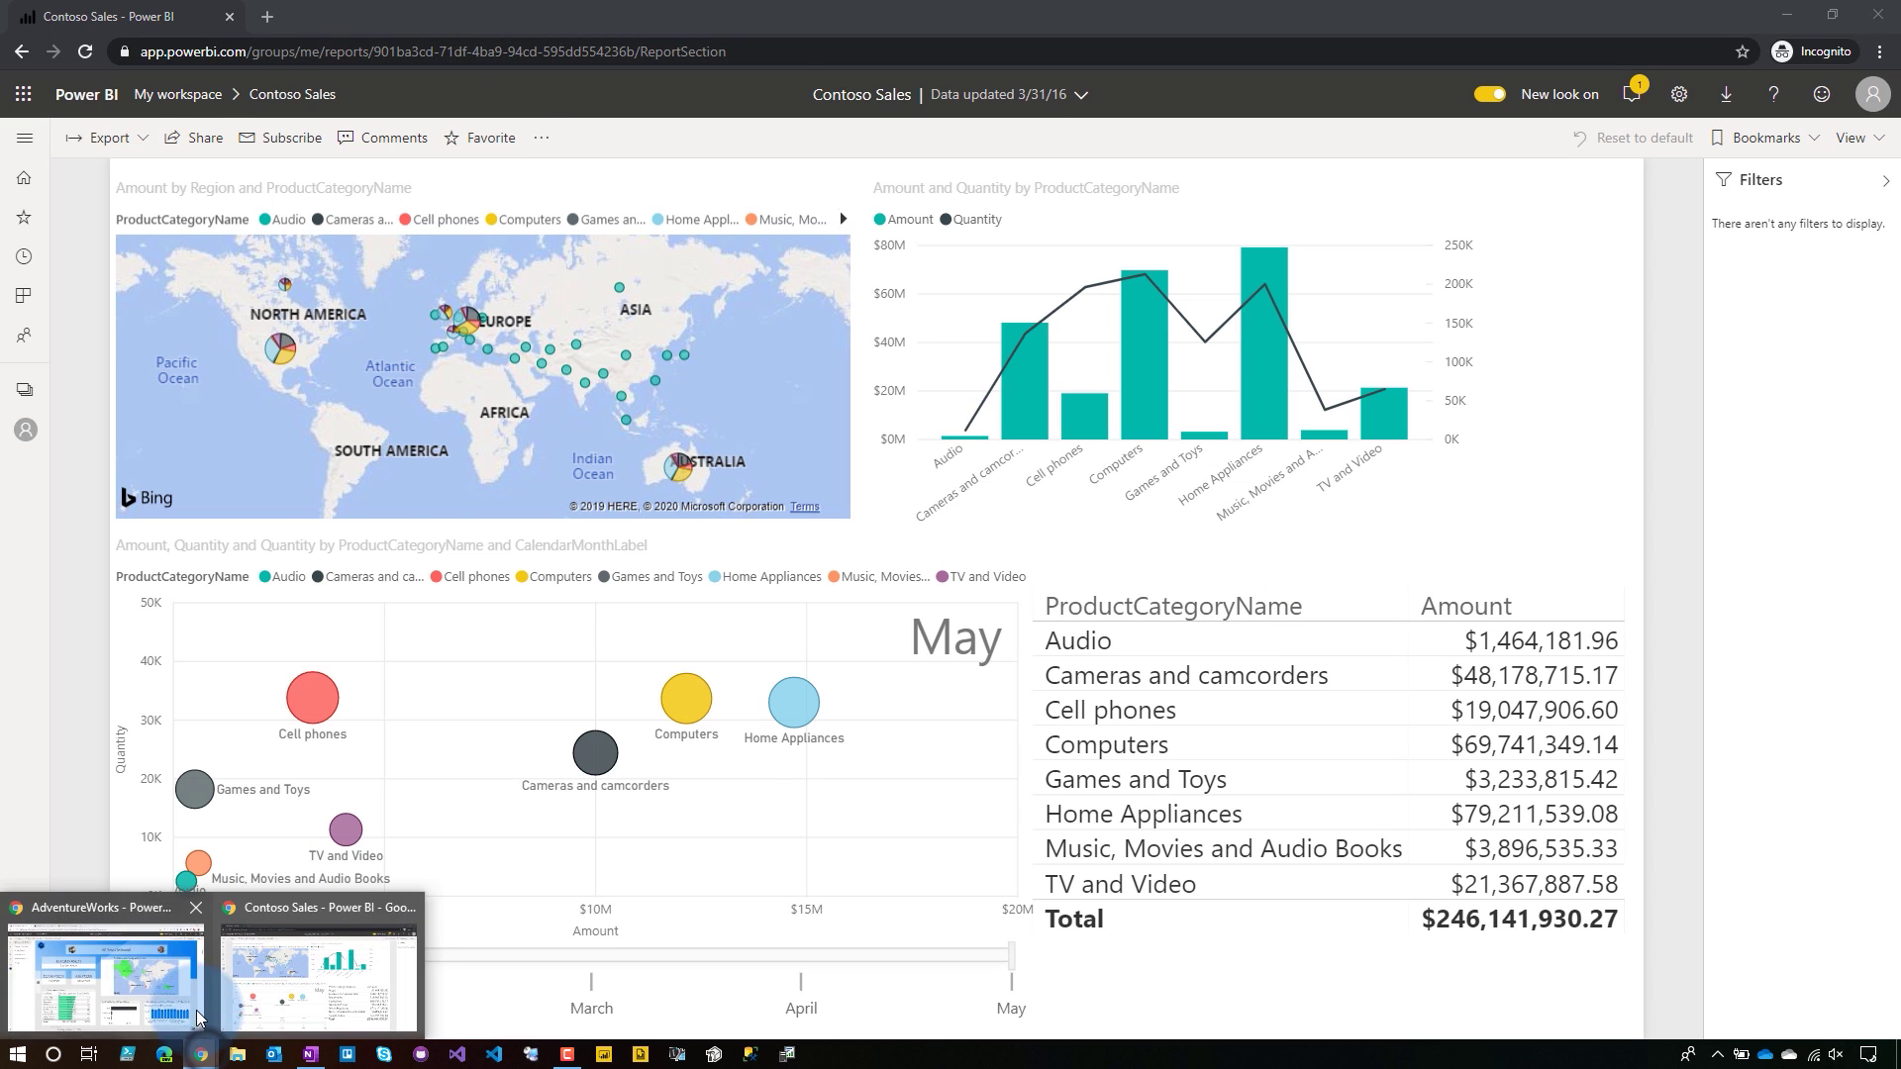
{"action": "left_click", "coordinate": [148, 970]}
In the App navigation demo workspace, open Opportunity Analysis Sample and attempt Publish to web (public)
{"action": "left_click", "coordinate": [26, 436]}
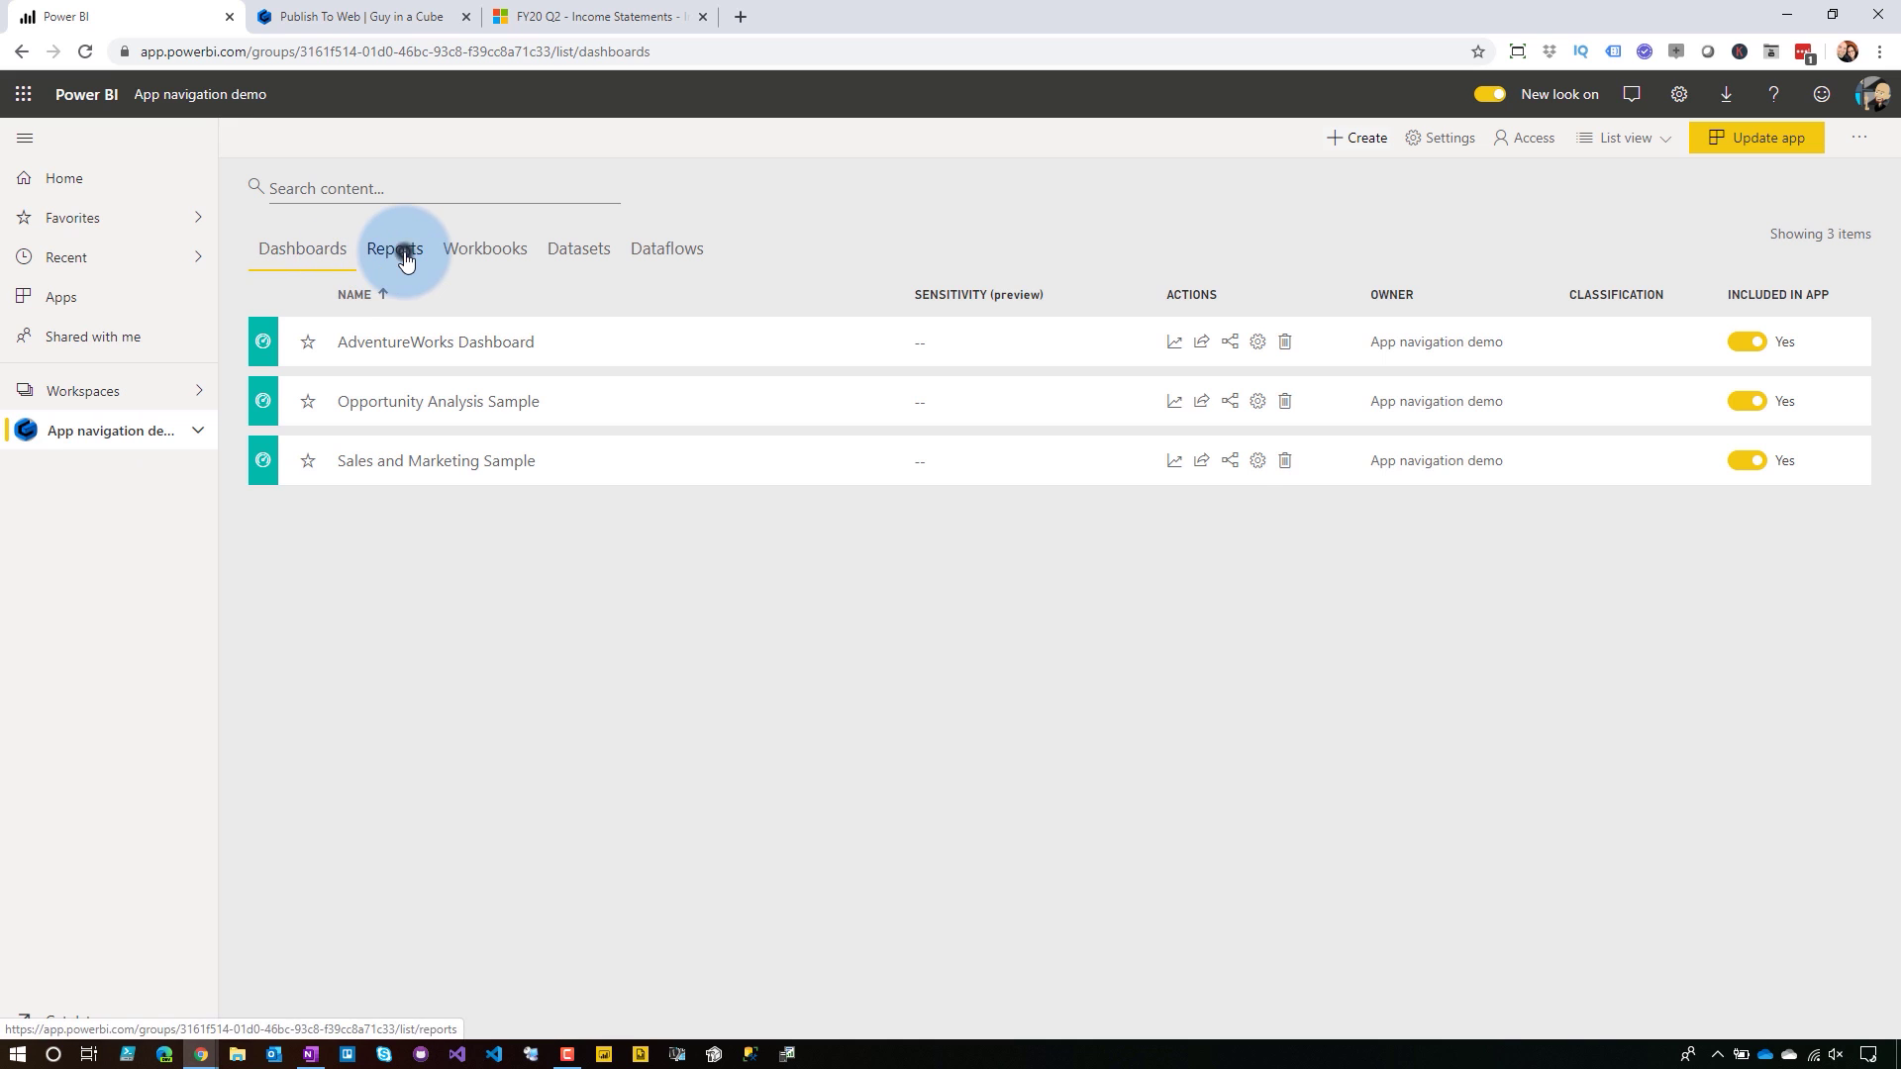
{"action": "left_click", "coordinate": [401, 253]}
{"action": "left_click", "coordinate": [535, 468]}
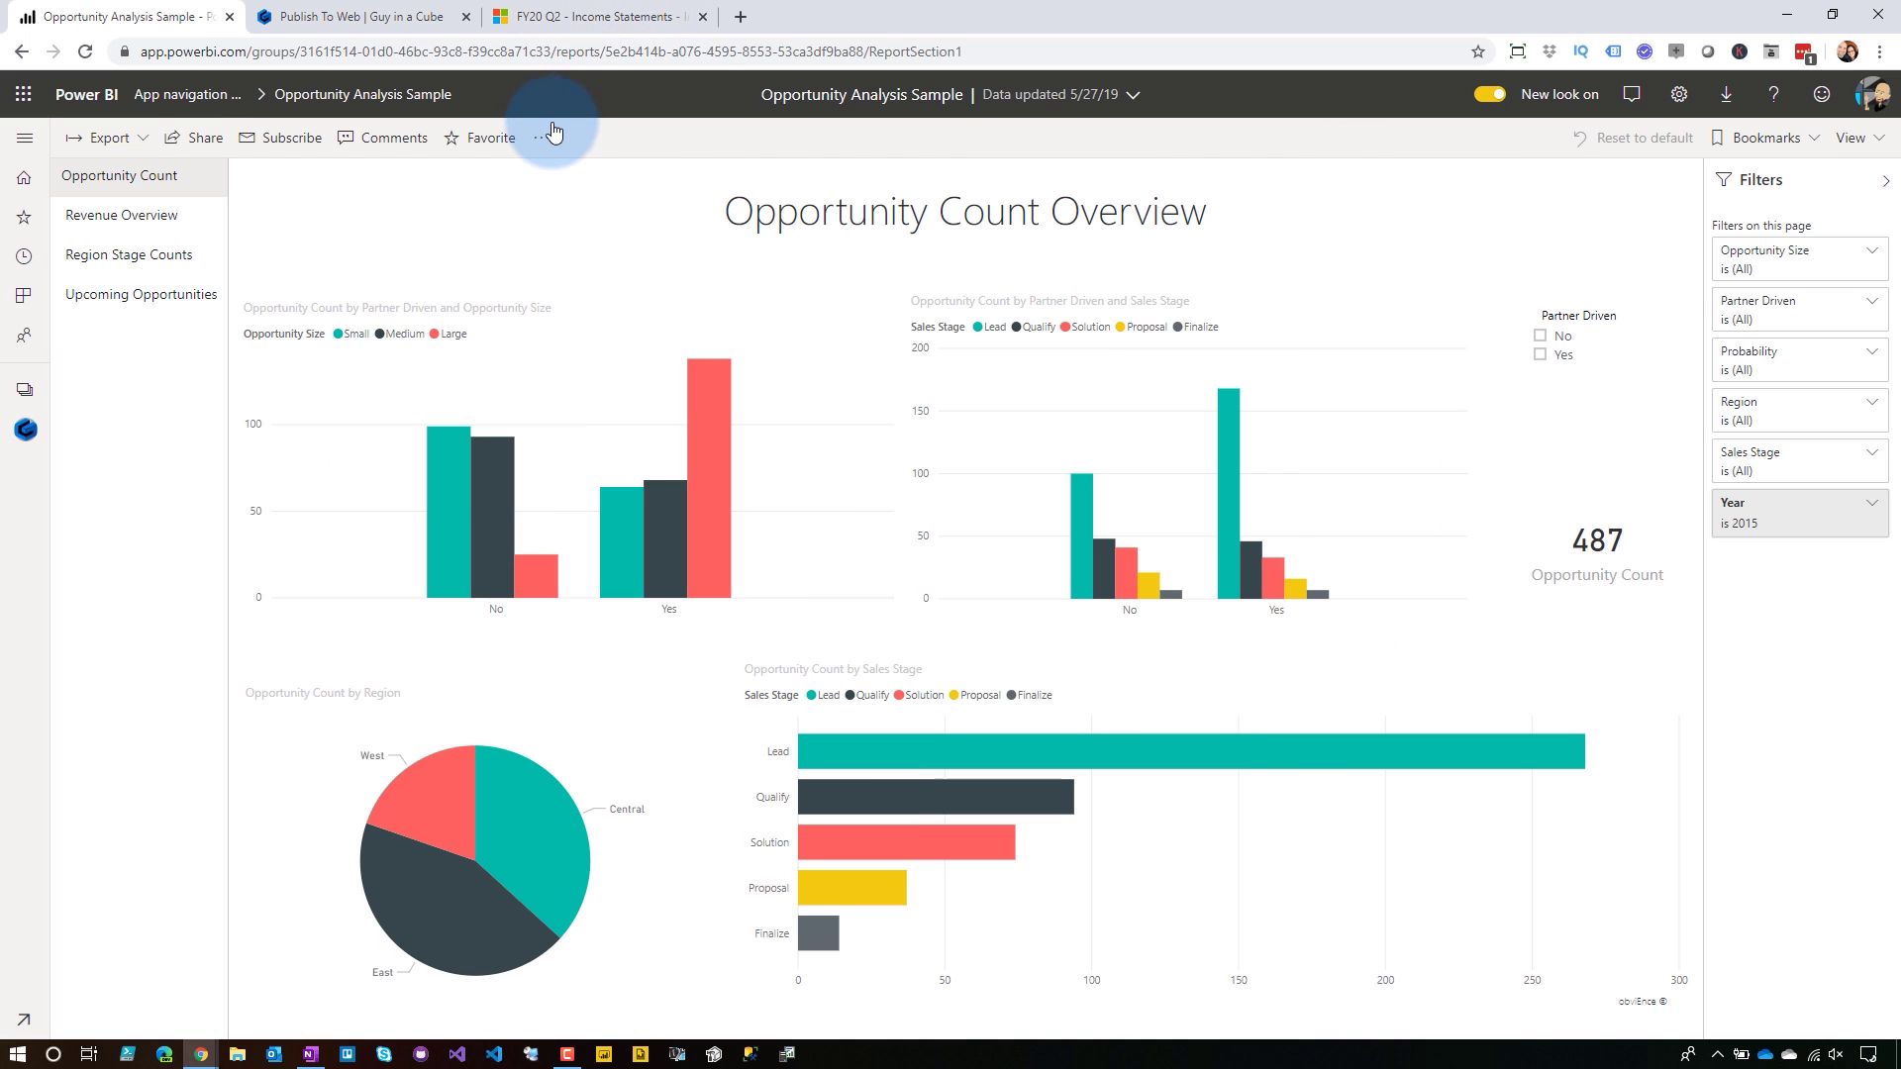
{"action": "left_click", "coordinate": [539, 141]}
{"action": "mouse_move", "coordinate": [560, 265]}
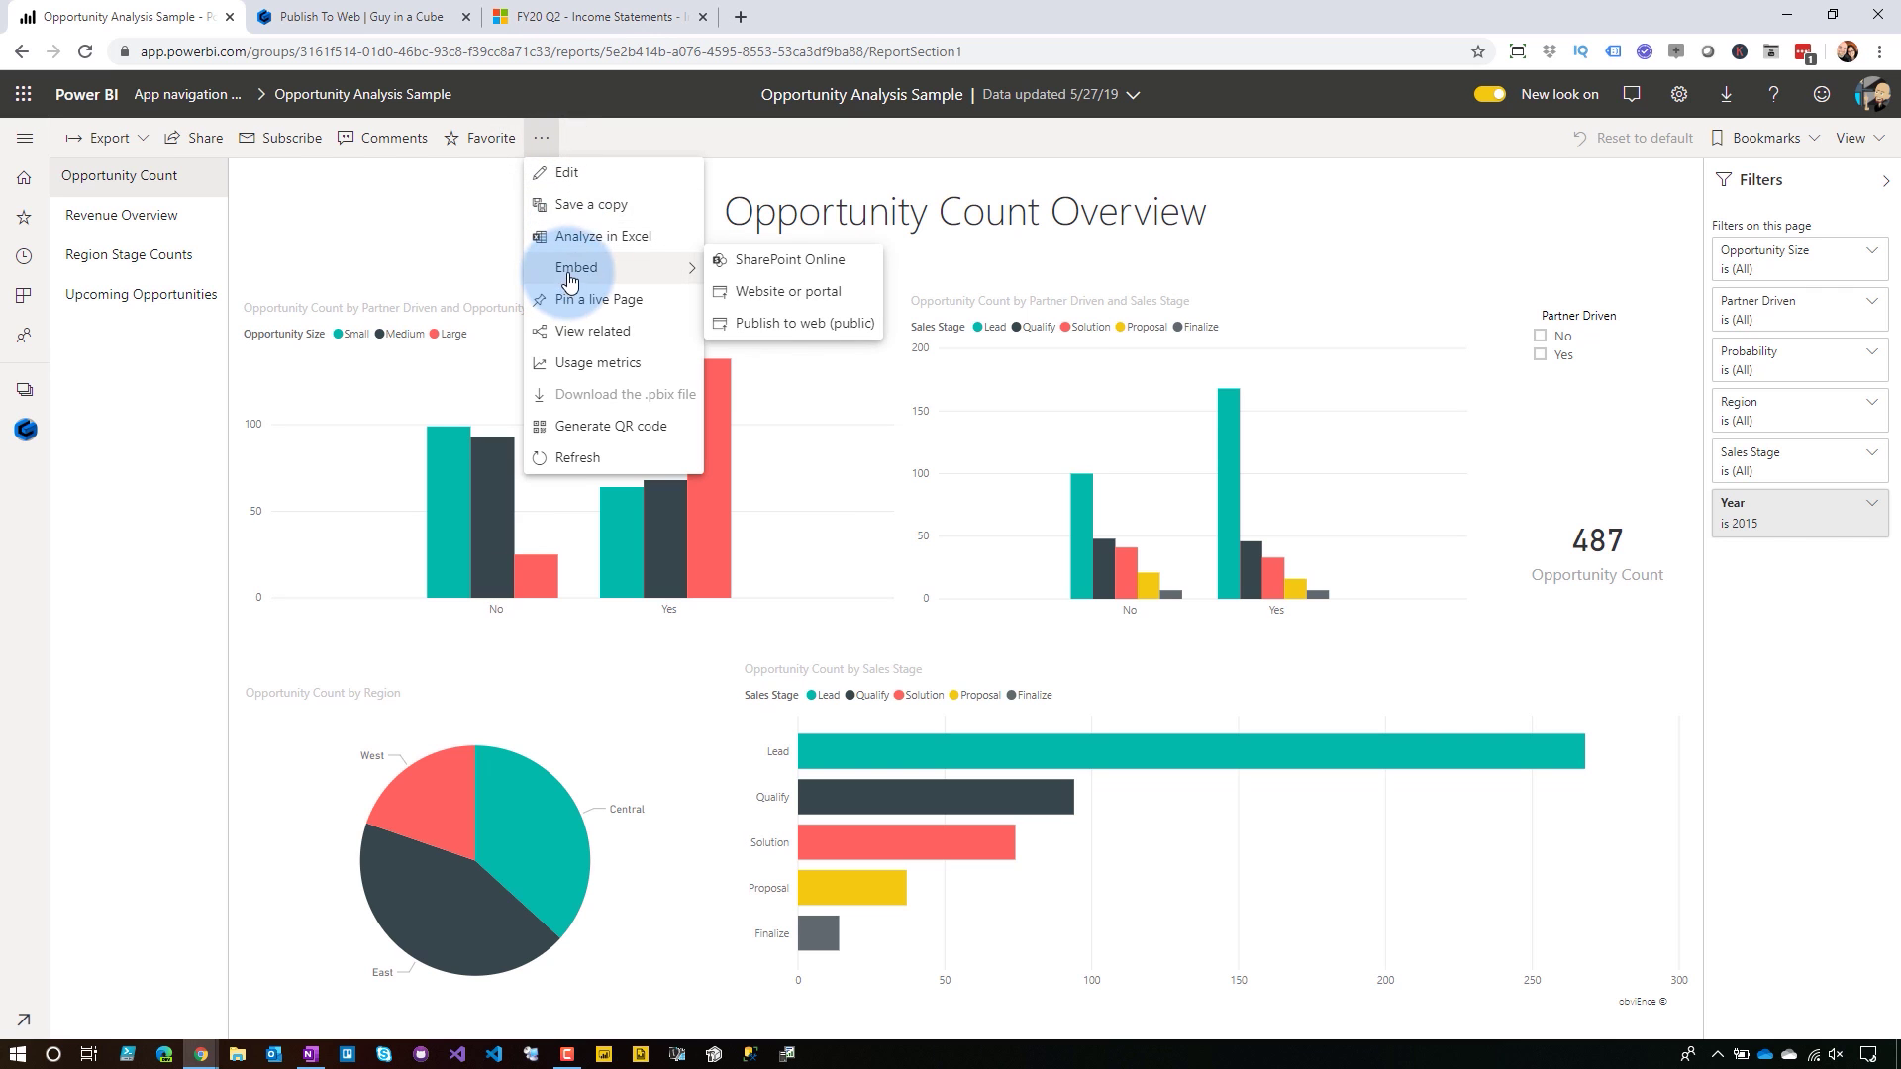
{"action": "left_click", "coordinate": [773, 323]}
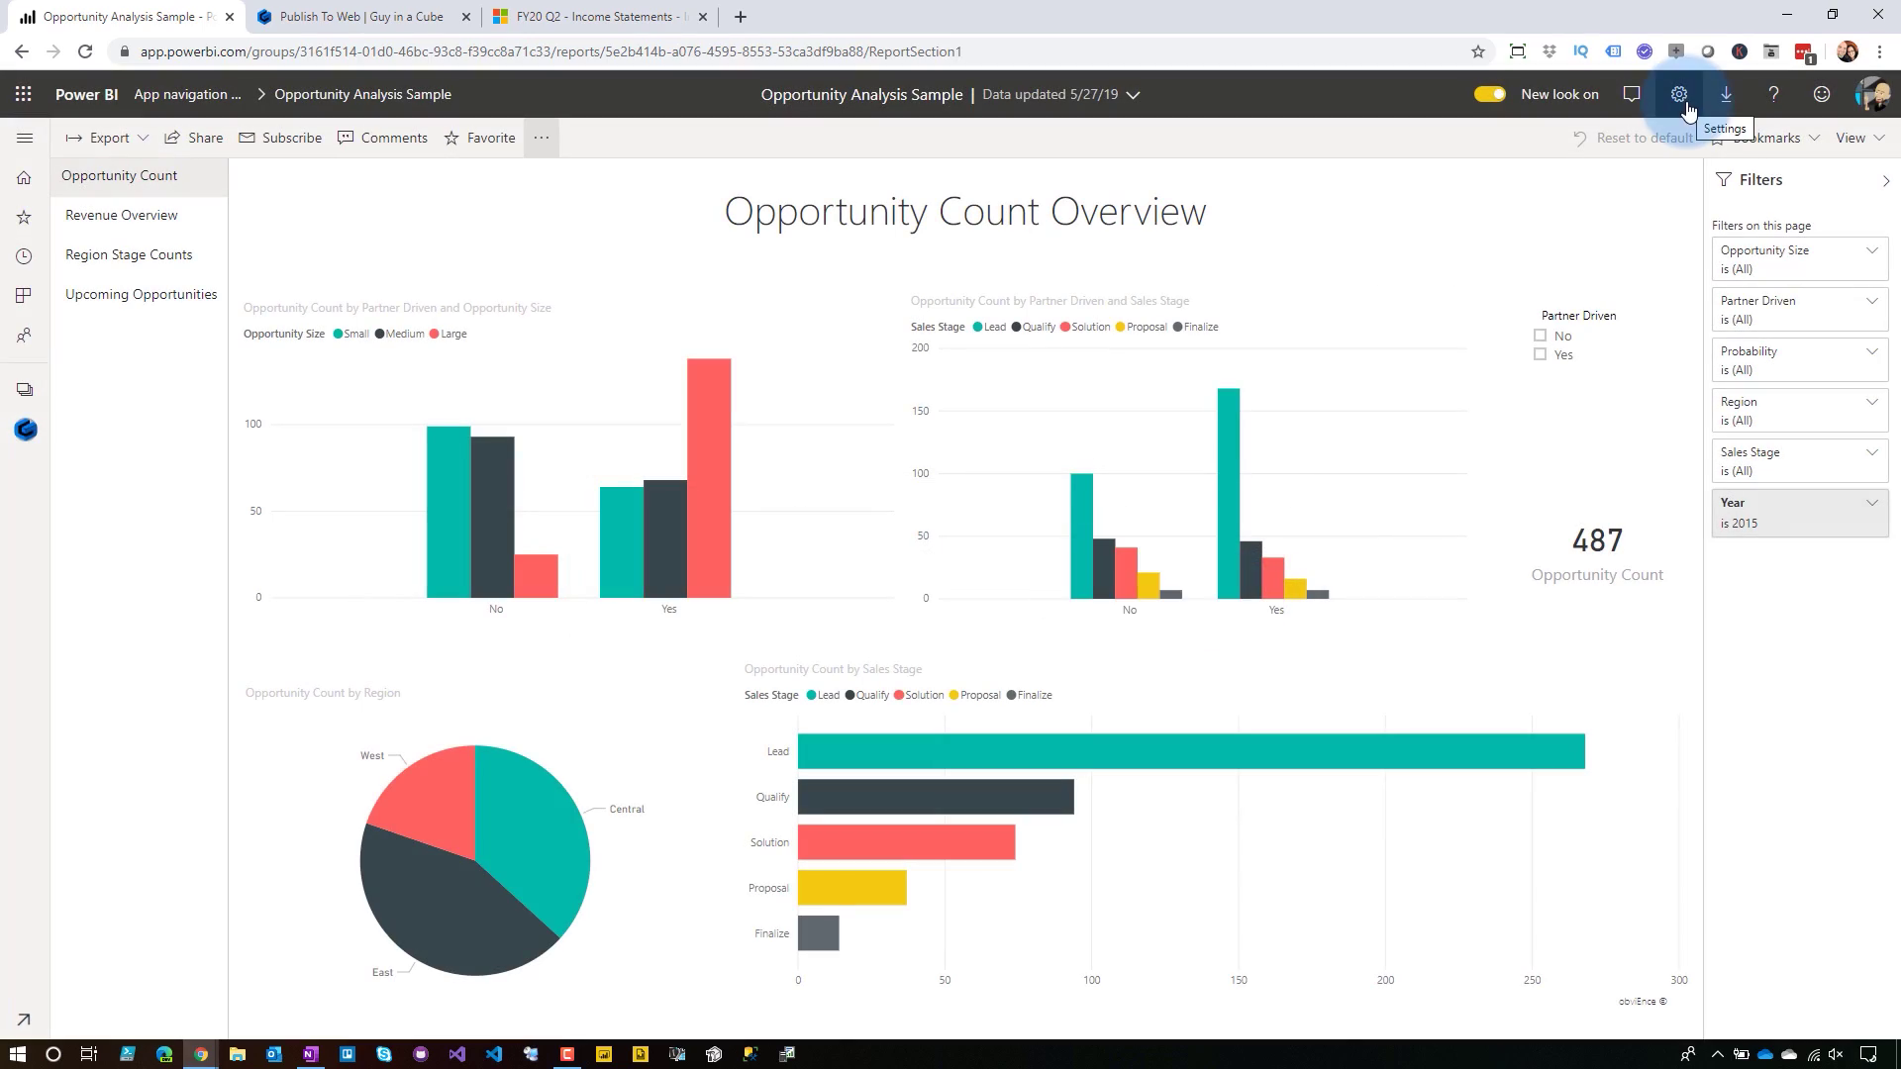
Go to the Tenant settings page of the Admin portal
{"action": "left_click", "coordinate": [1688, 109]}
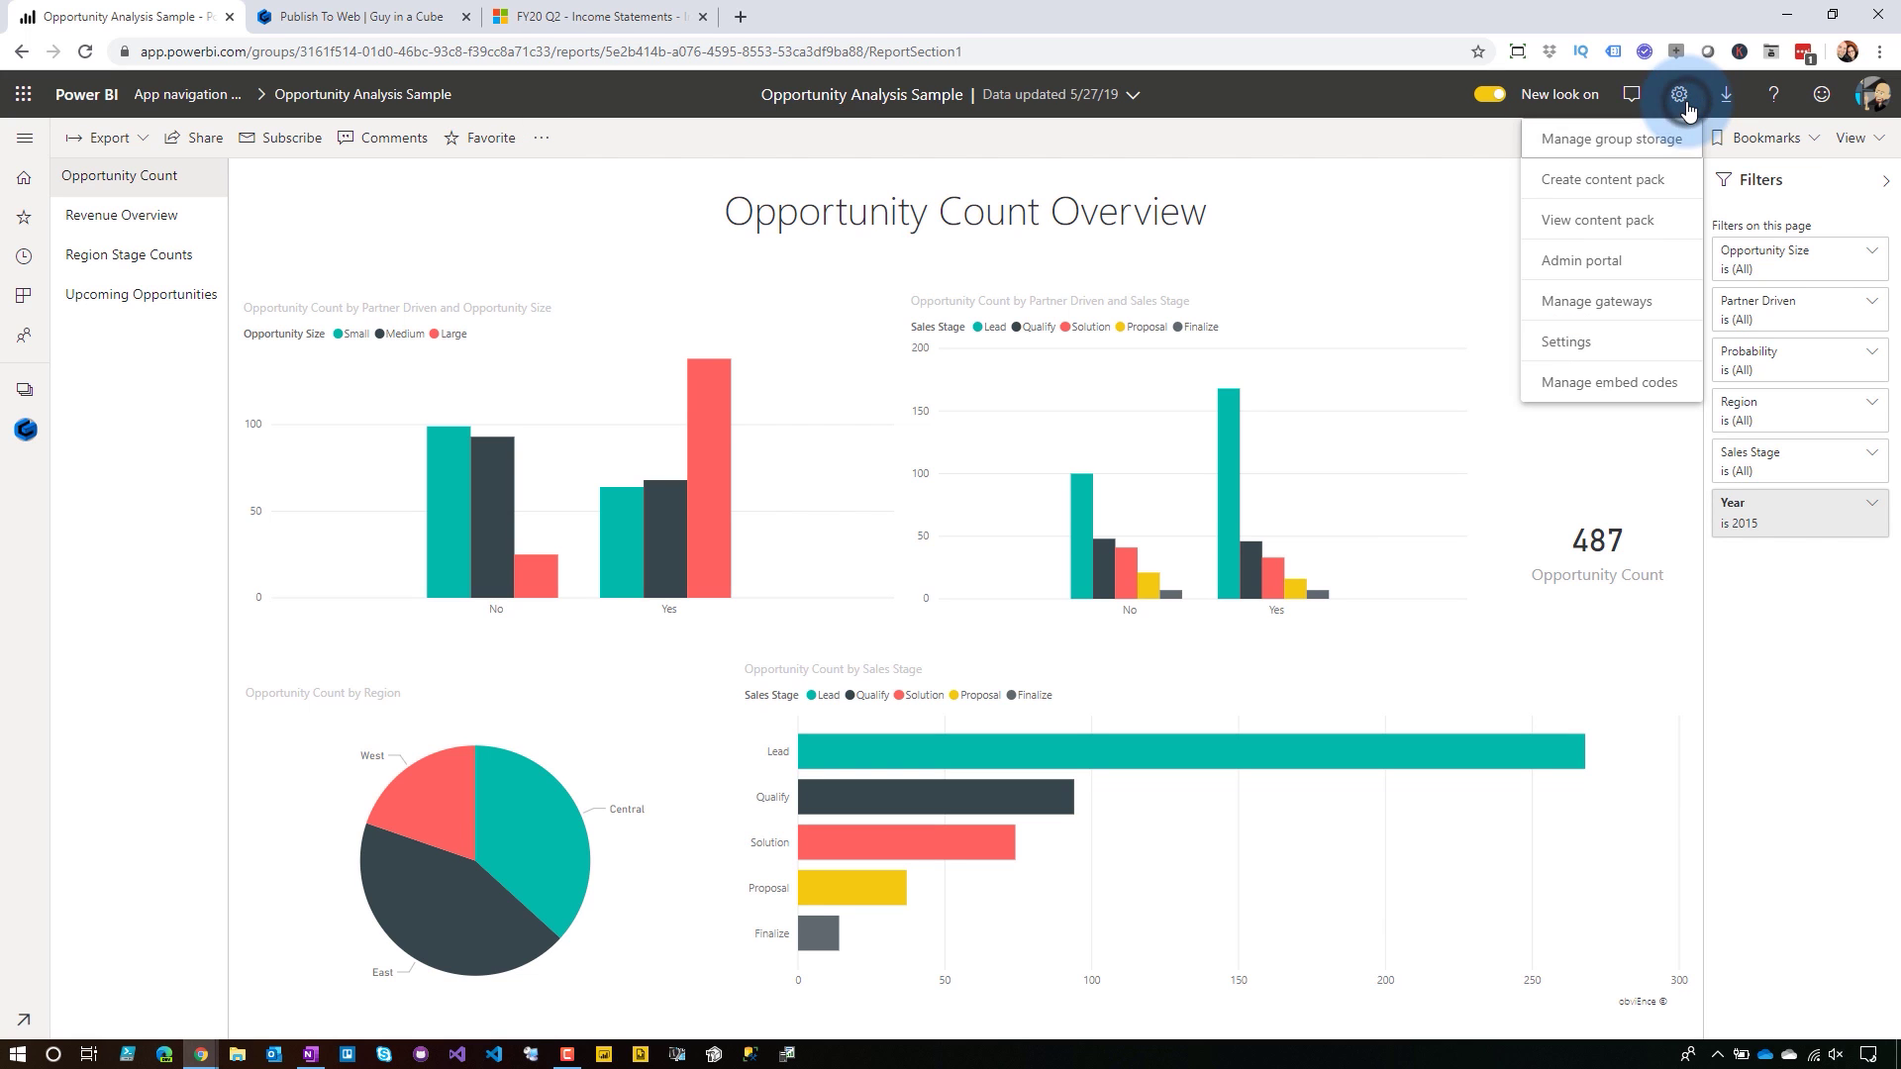
{"action": "left_click", "coordinate": [1618, 267]}
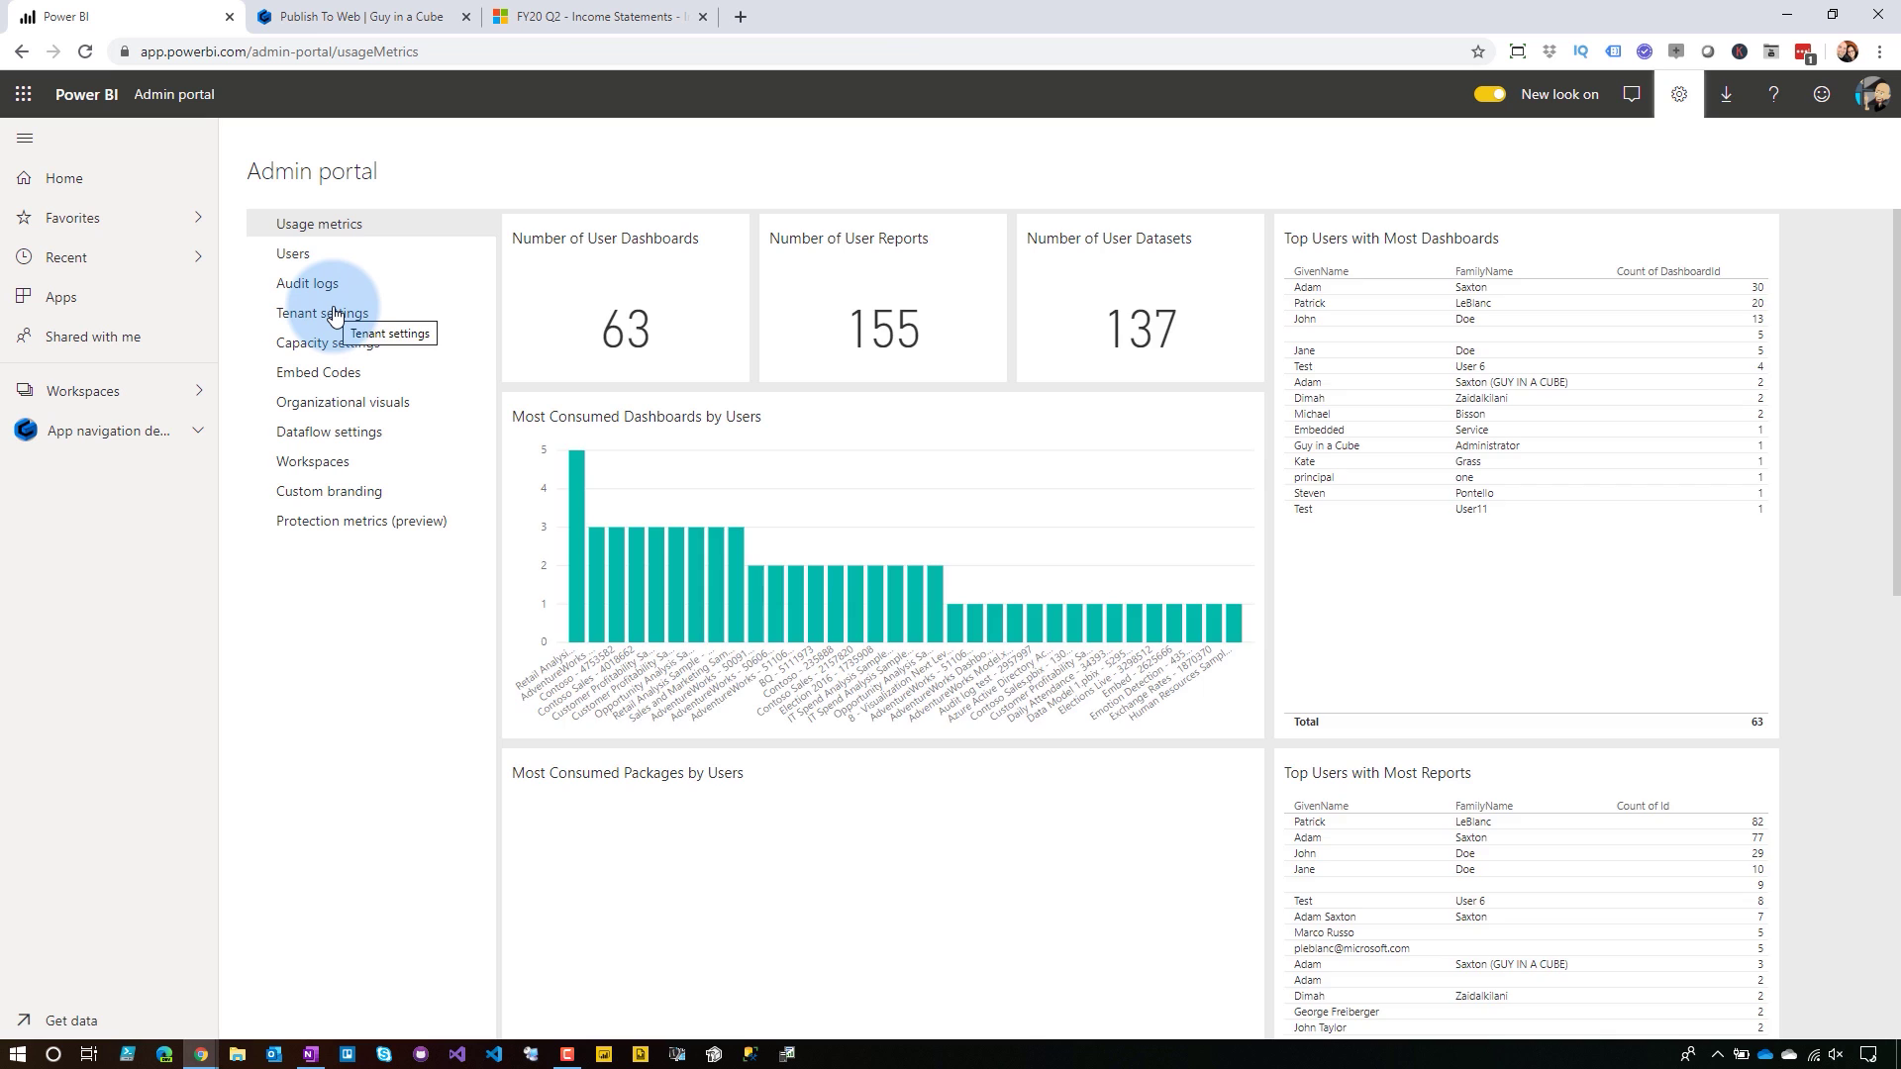
{"action": "left_click", "coordinate": [335, 315]}
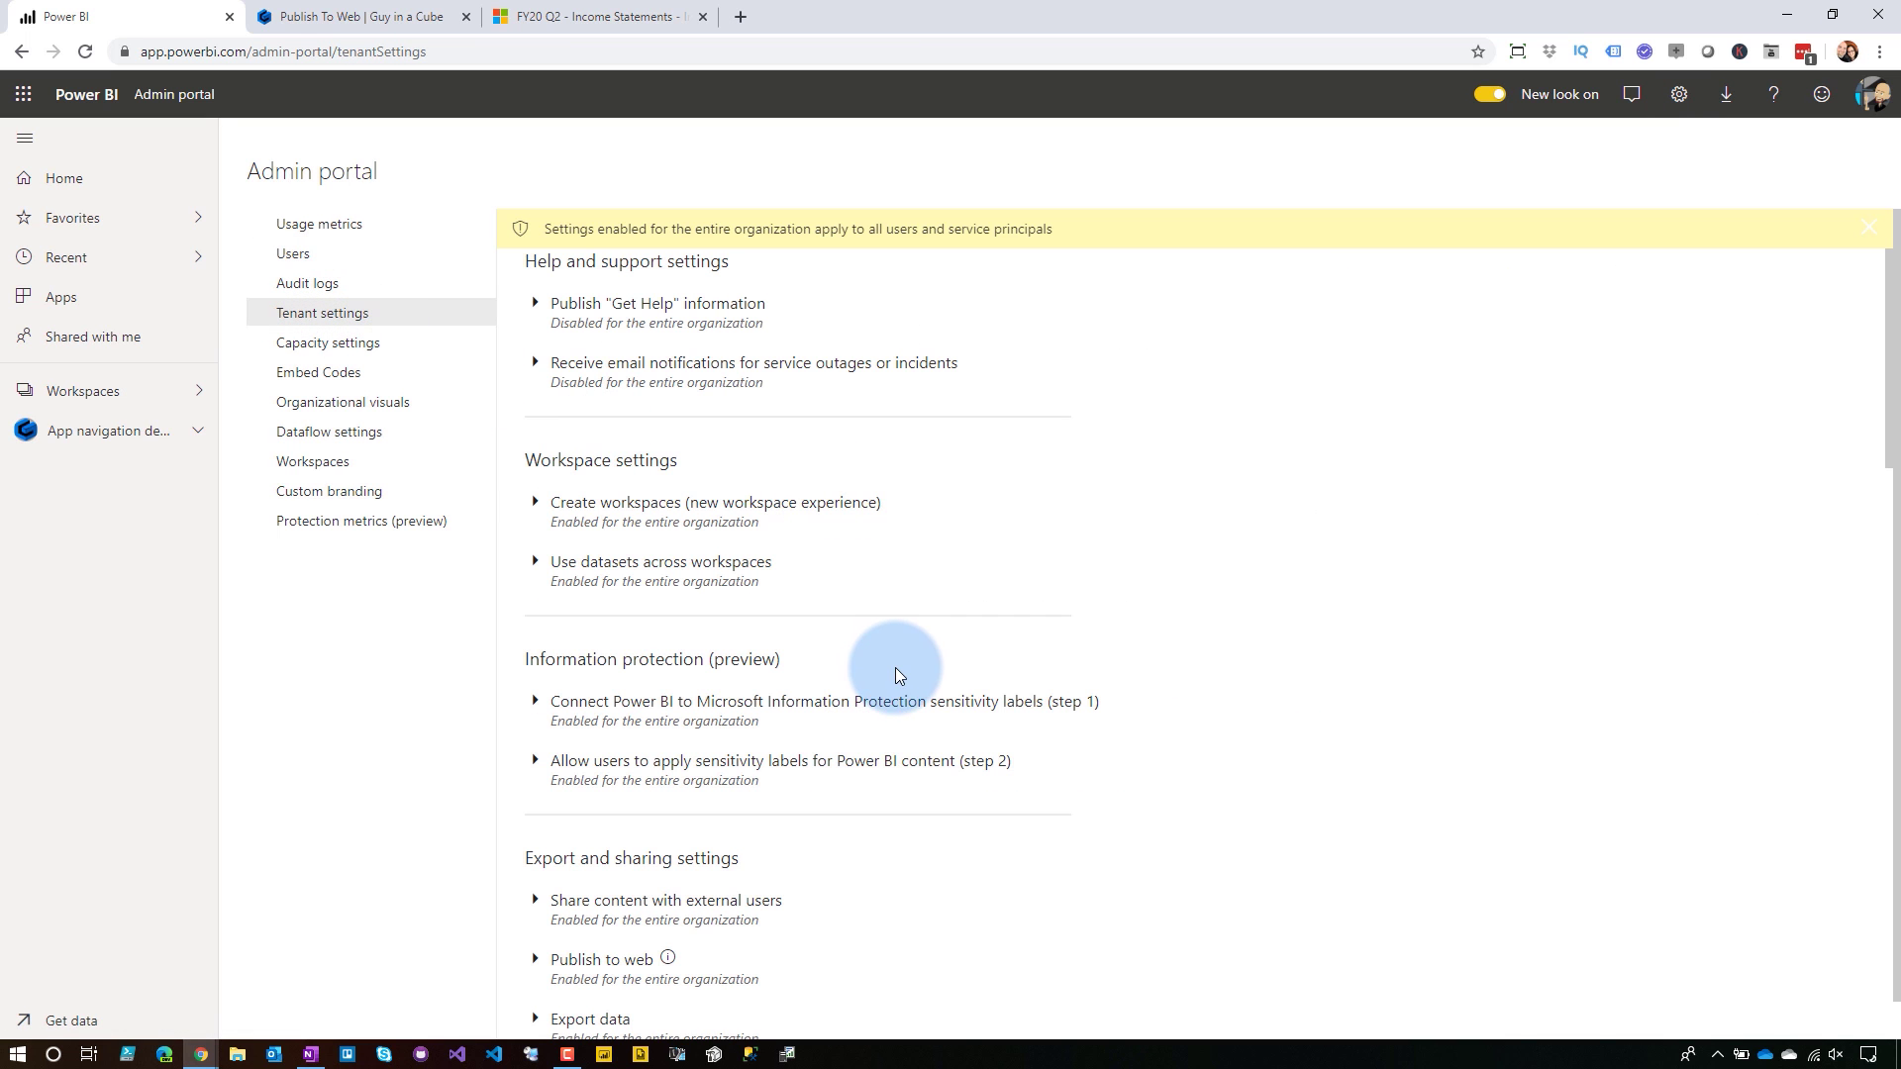
Expand the Publish to web setting and select Allow existing and new codes
{"action": "scroll", "coordinate": [895, 667], "scroll_direction": "down", "scroll_amount": 5}
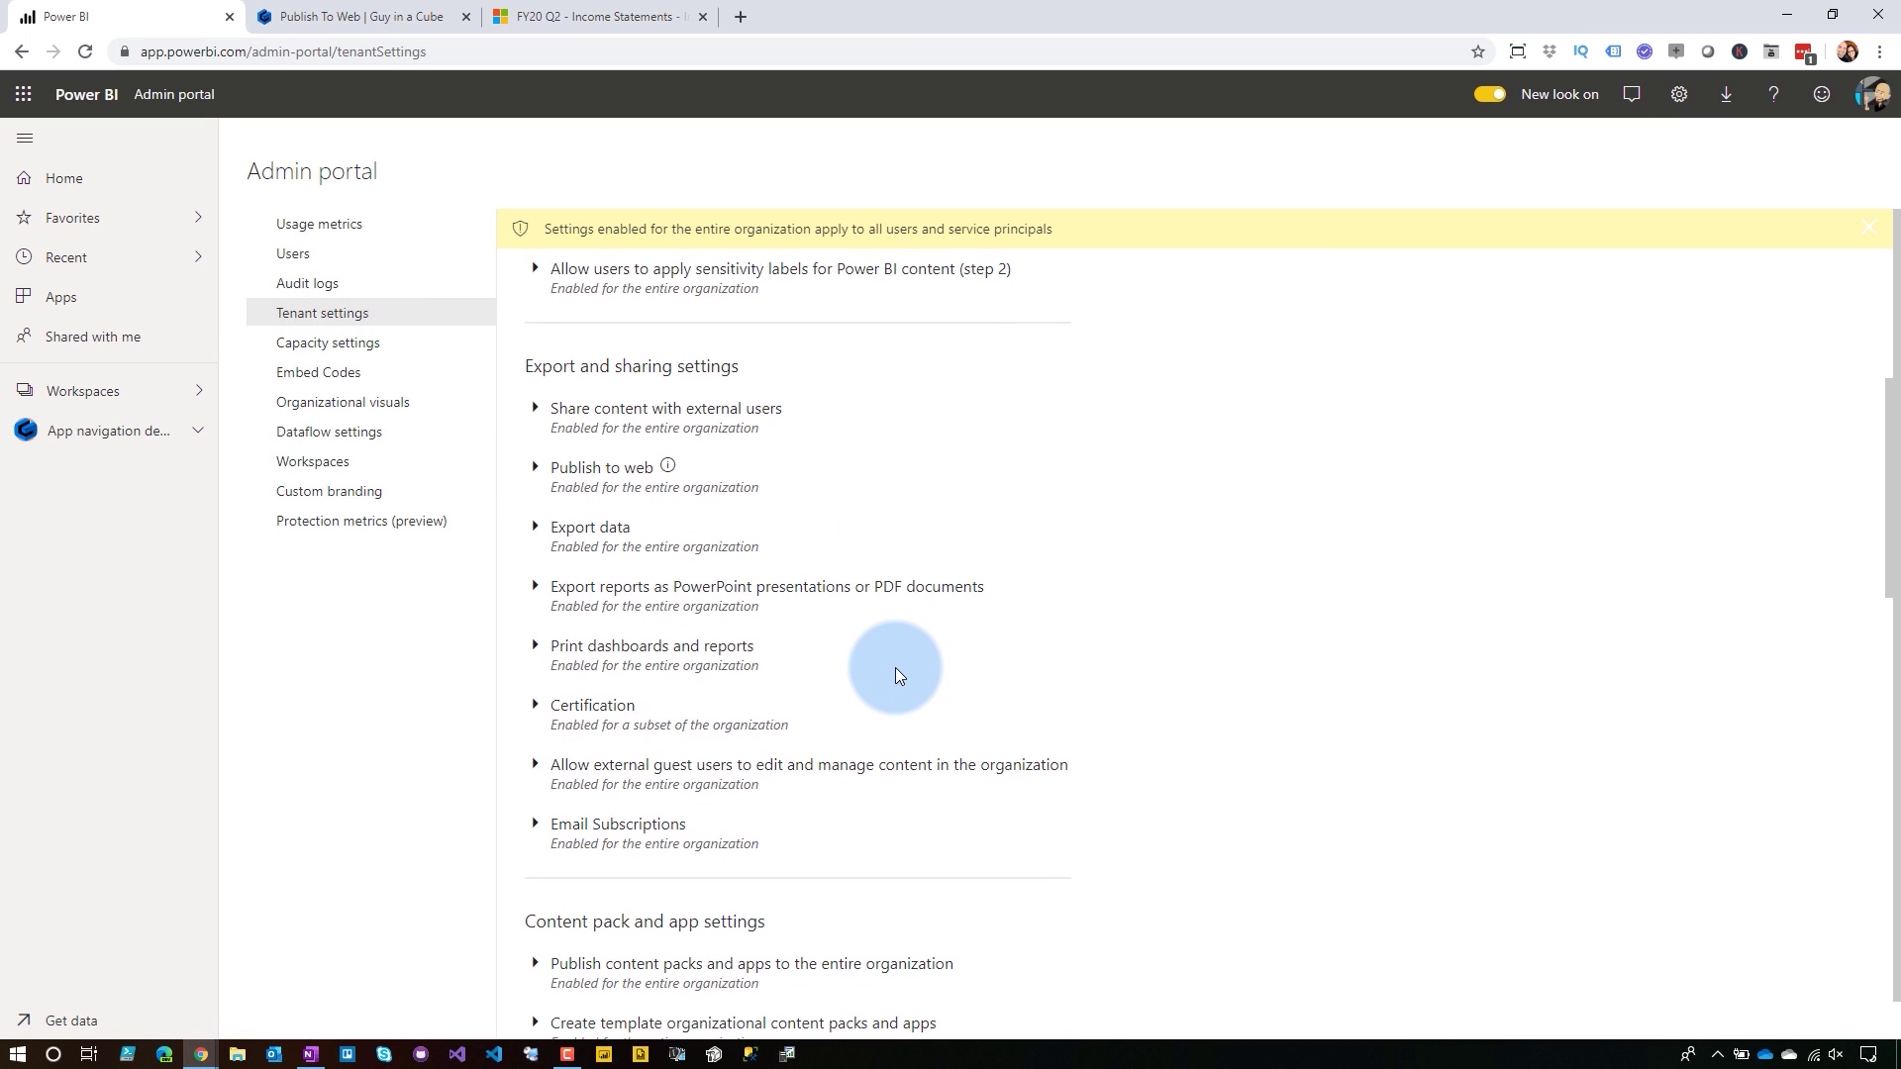
{"action": "left_click", "coordinate": [609, 464]}
{"action": "scroll", "coordinate": [1035, 697], "scroll_direction": "down", "scroll_amount": 1}
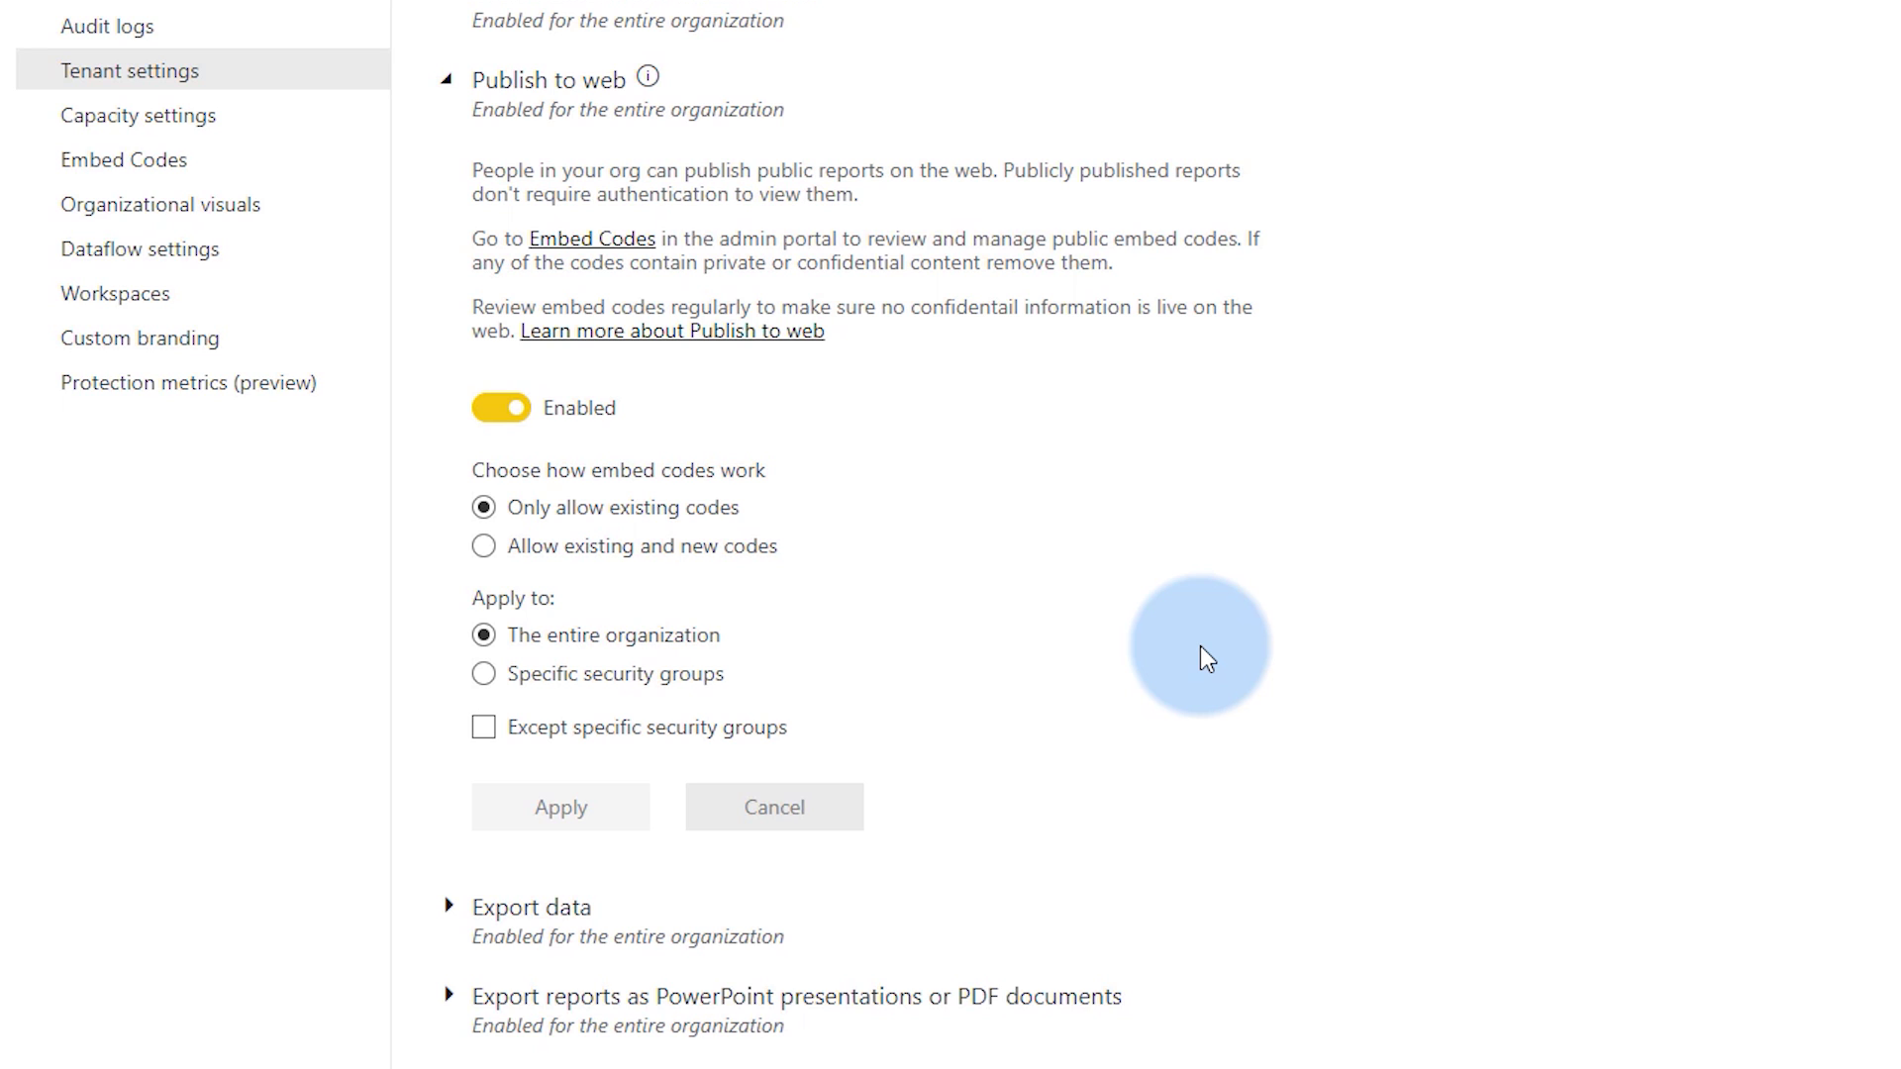
{"action": "left_click", "coordinate": [545, 546]}
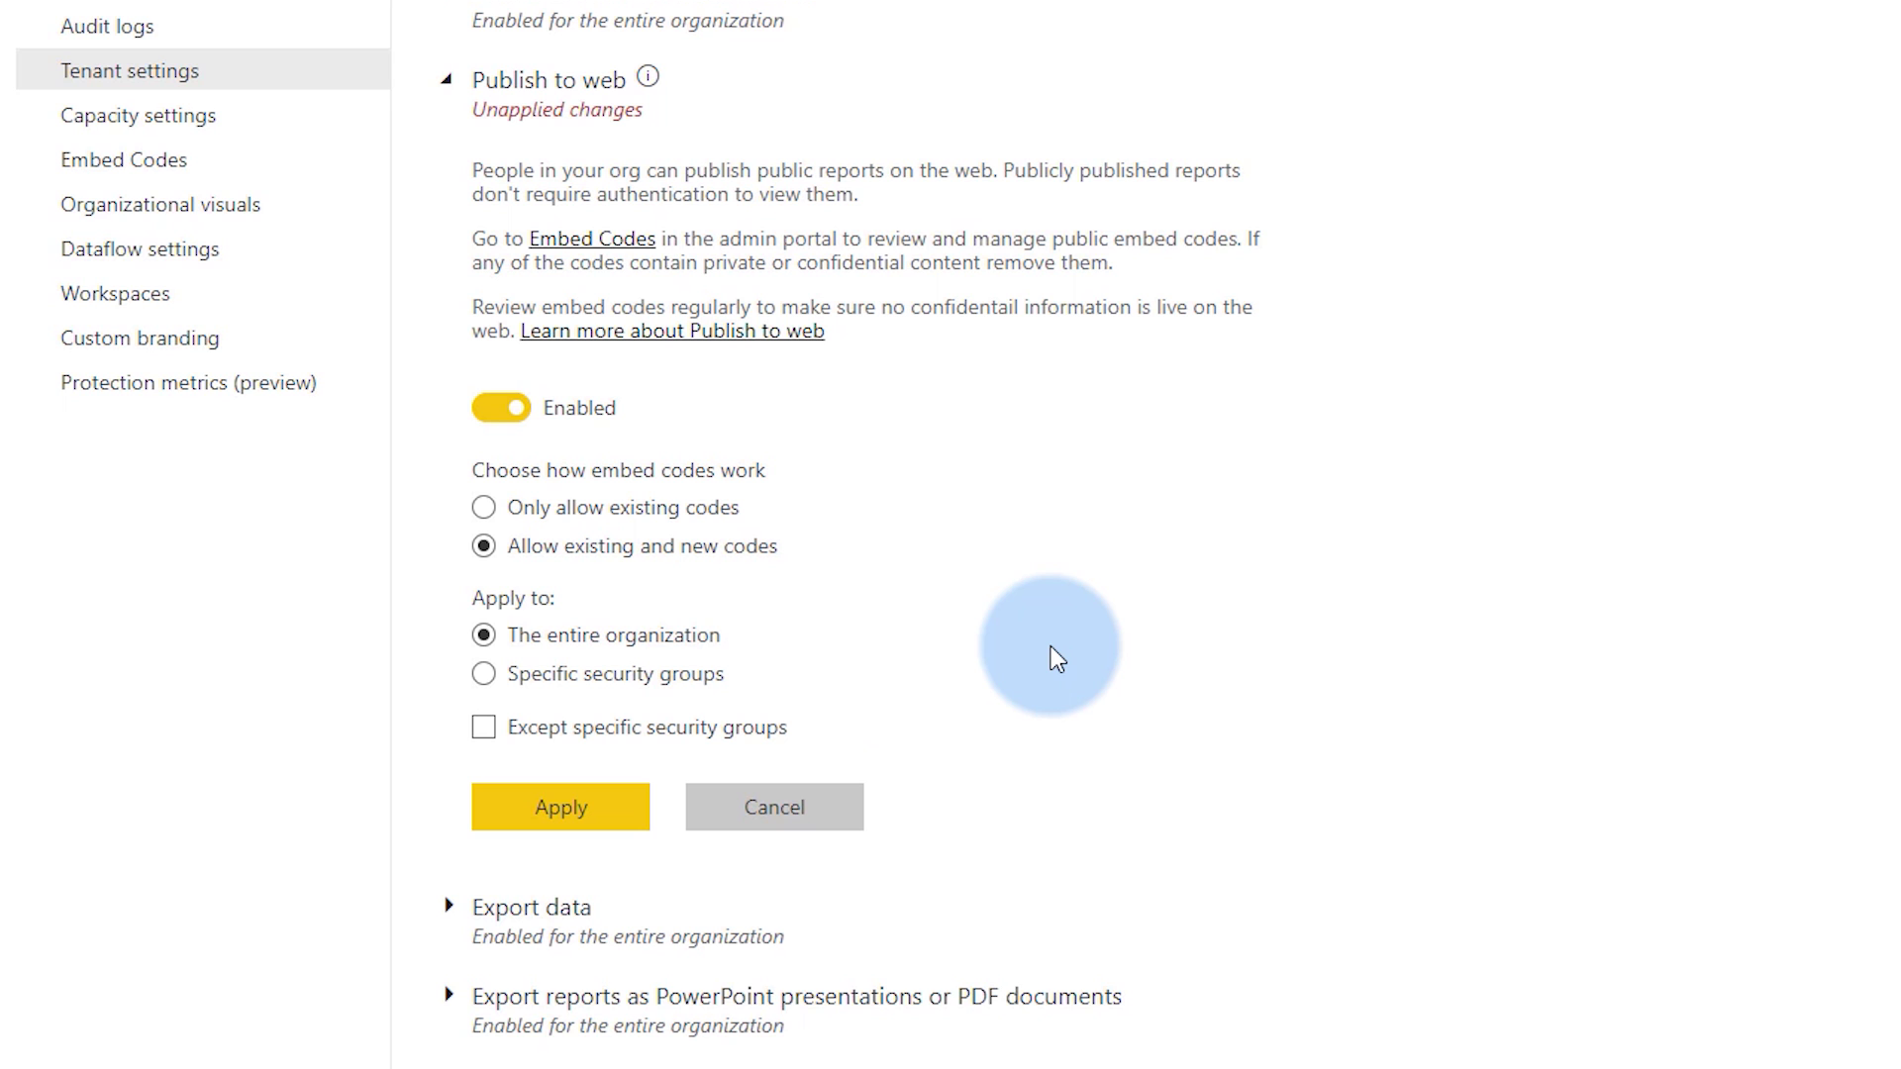
Restrict Publish to web to the specific security group The Admins and apply the change
{"action": "left_click", "coordinate": [589, 668]}
{"action": "left_click", "coordinate": [941, 752]}
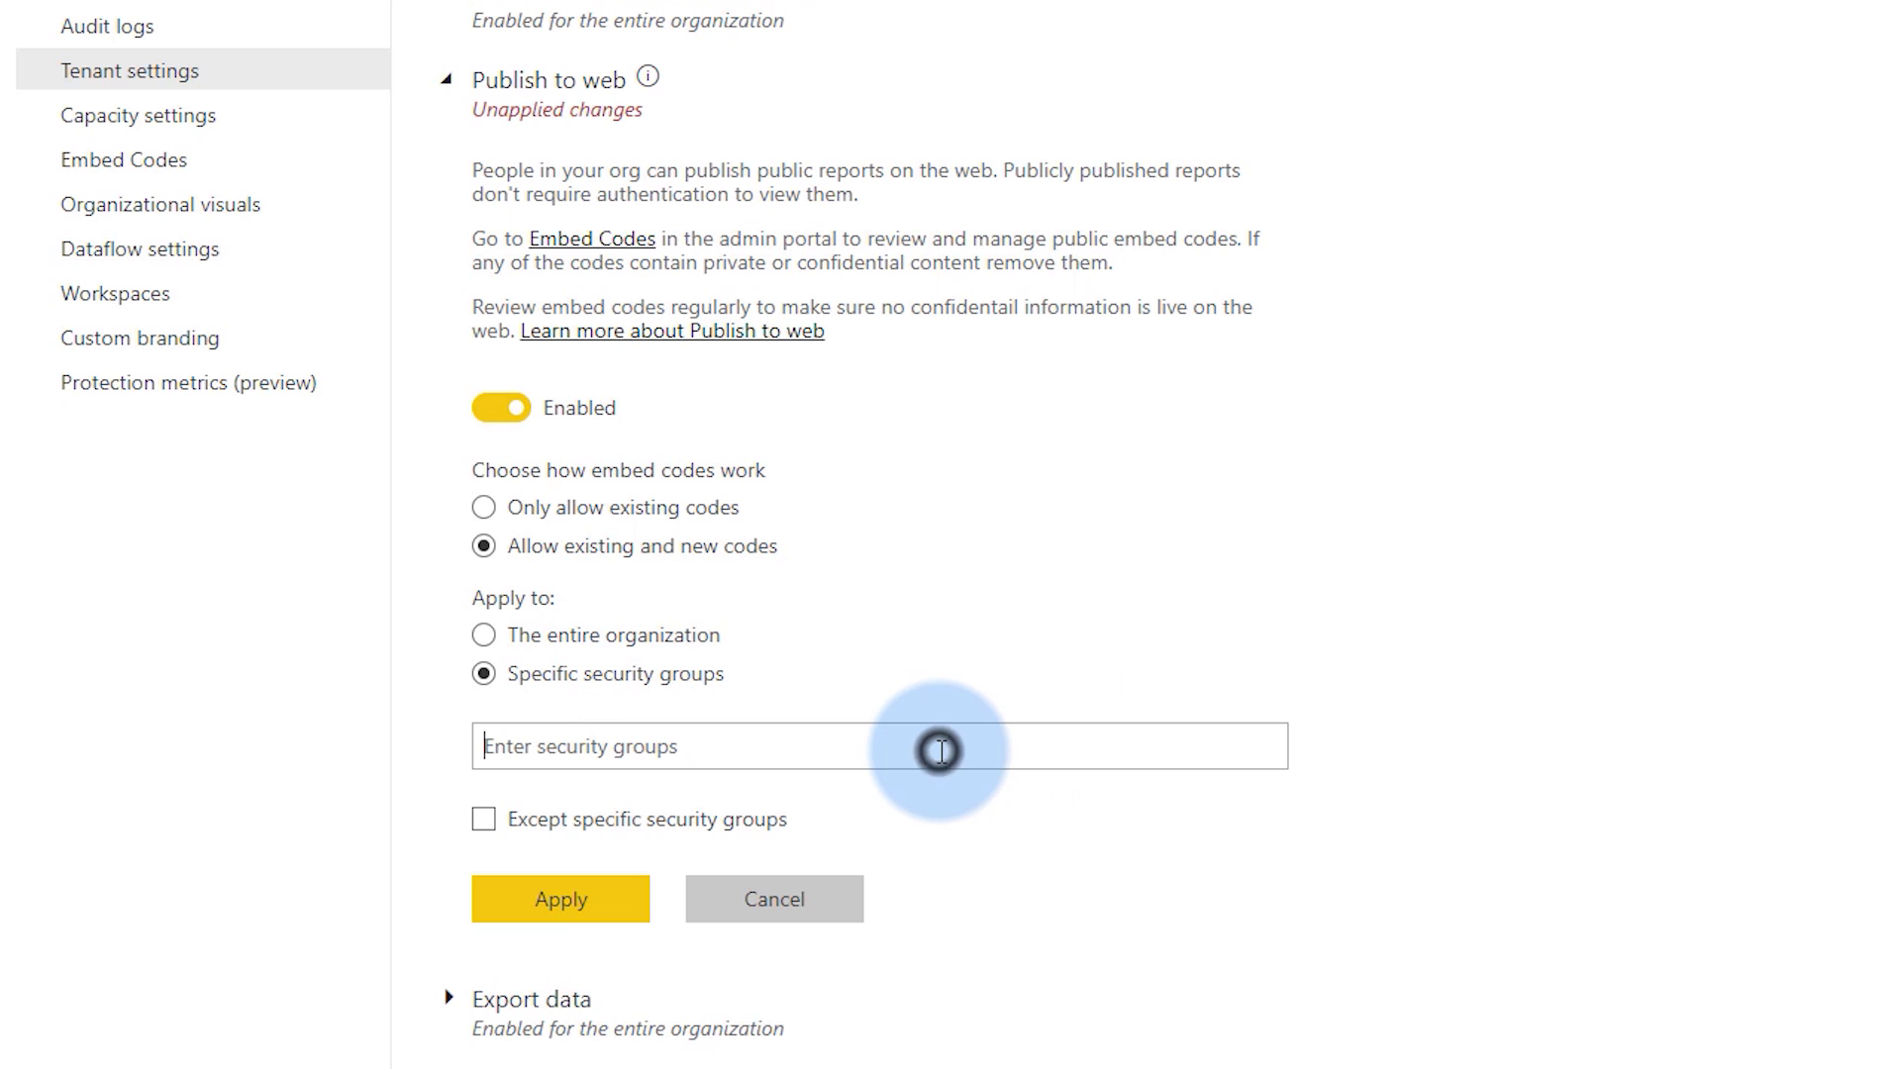
{"action": "type", "text": "The Adm"}
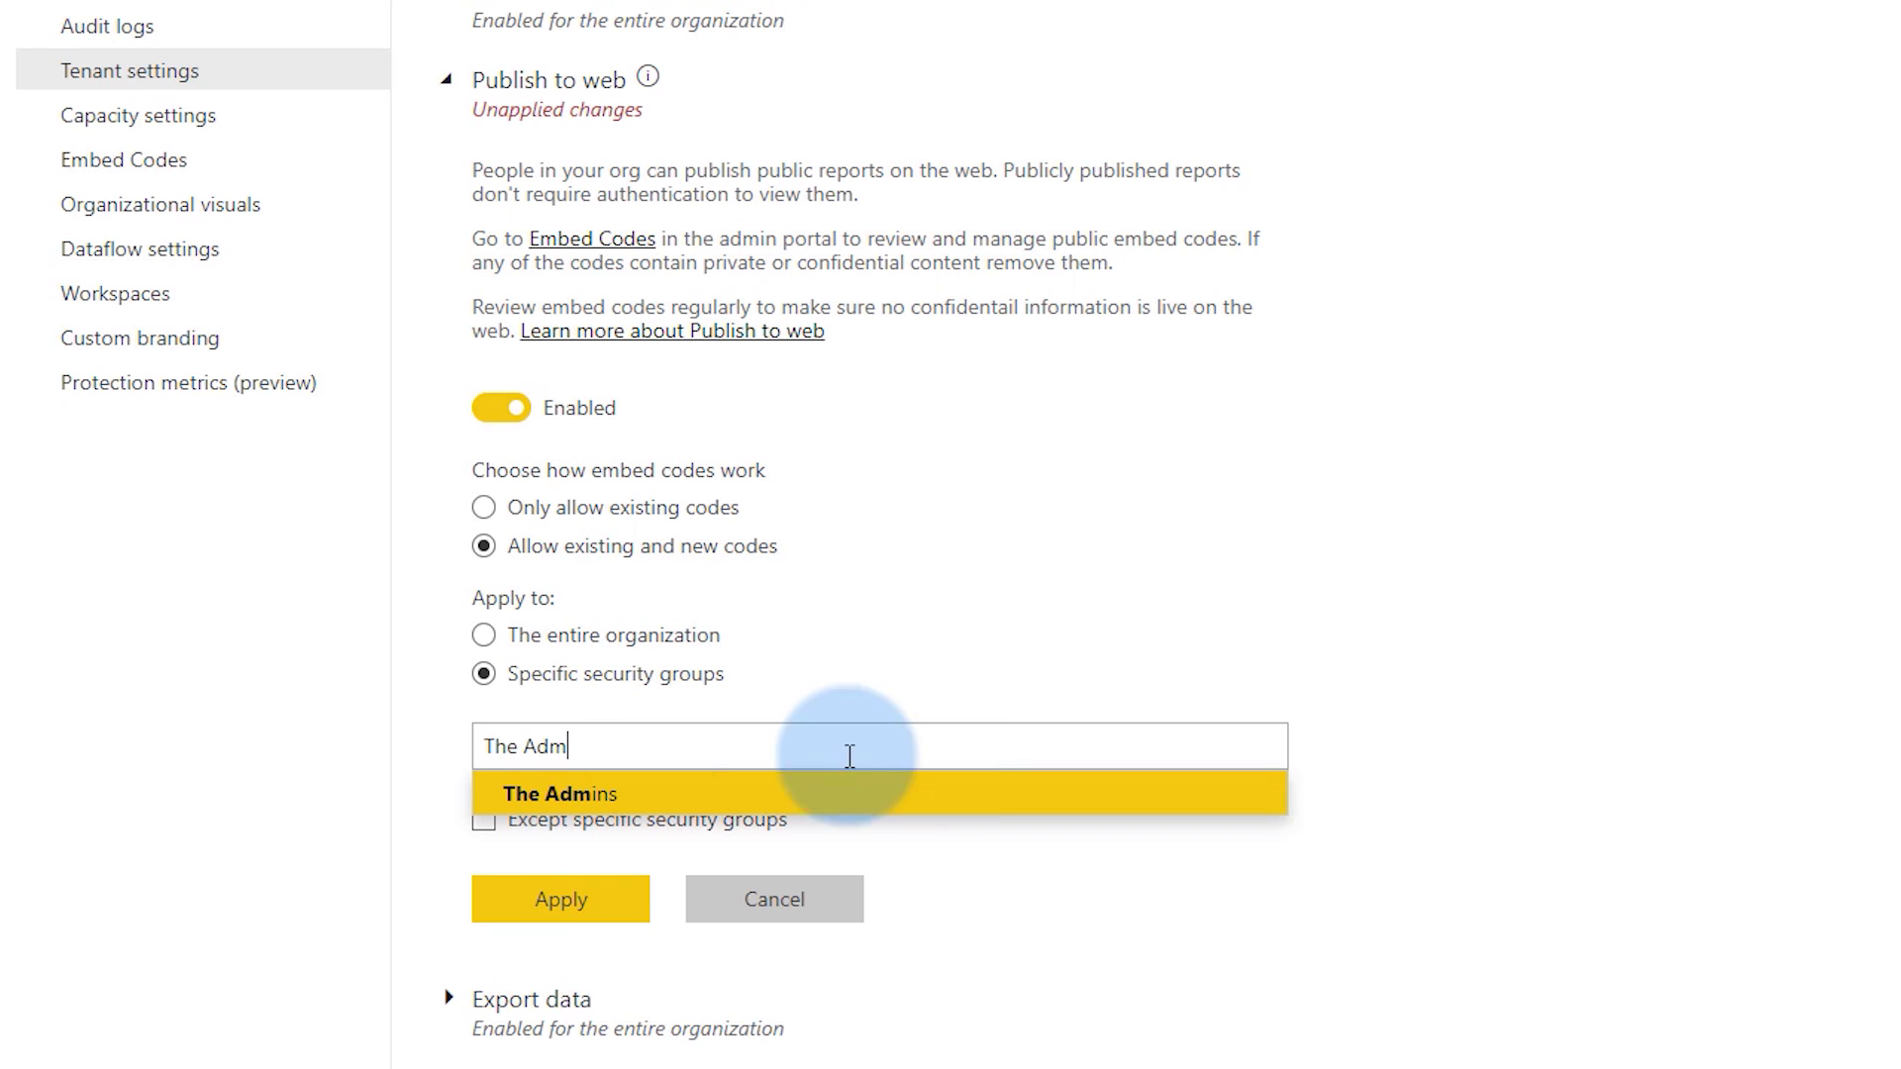
{"action": "left_click", "coordinate": [597, 794]}
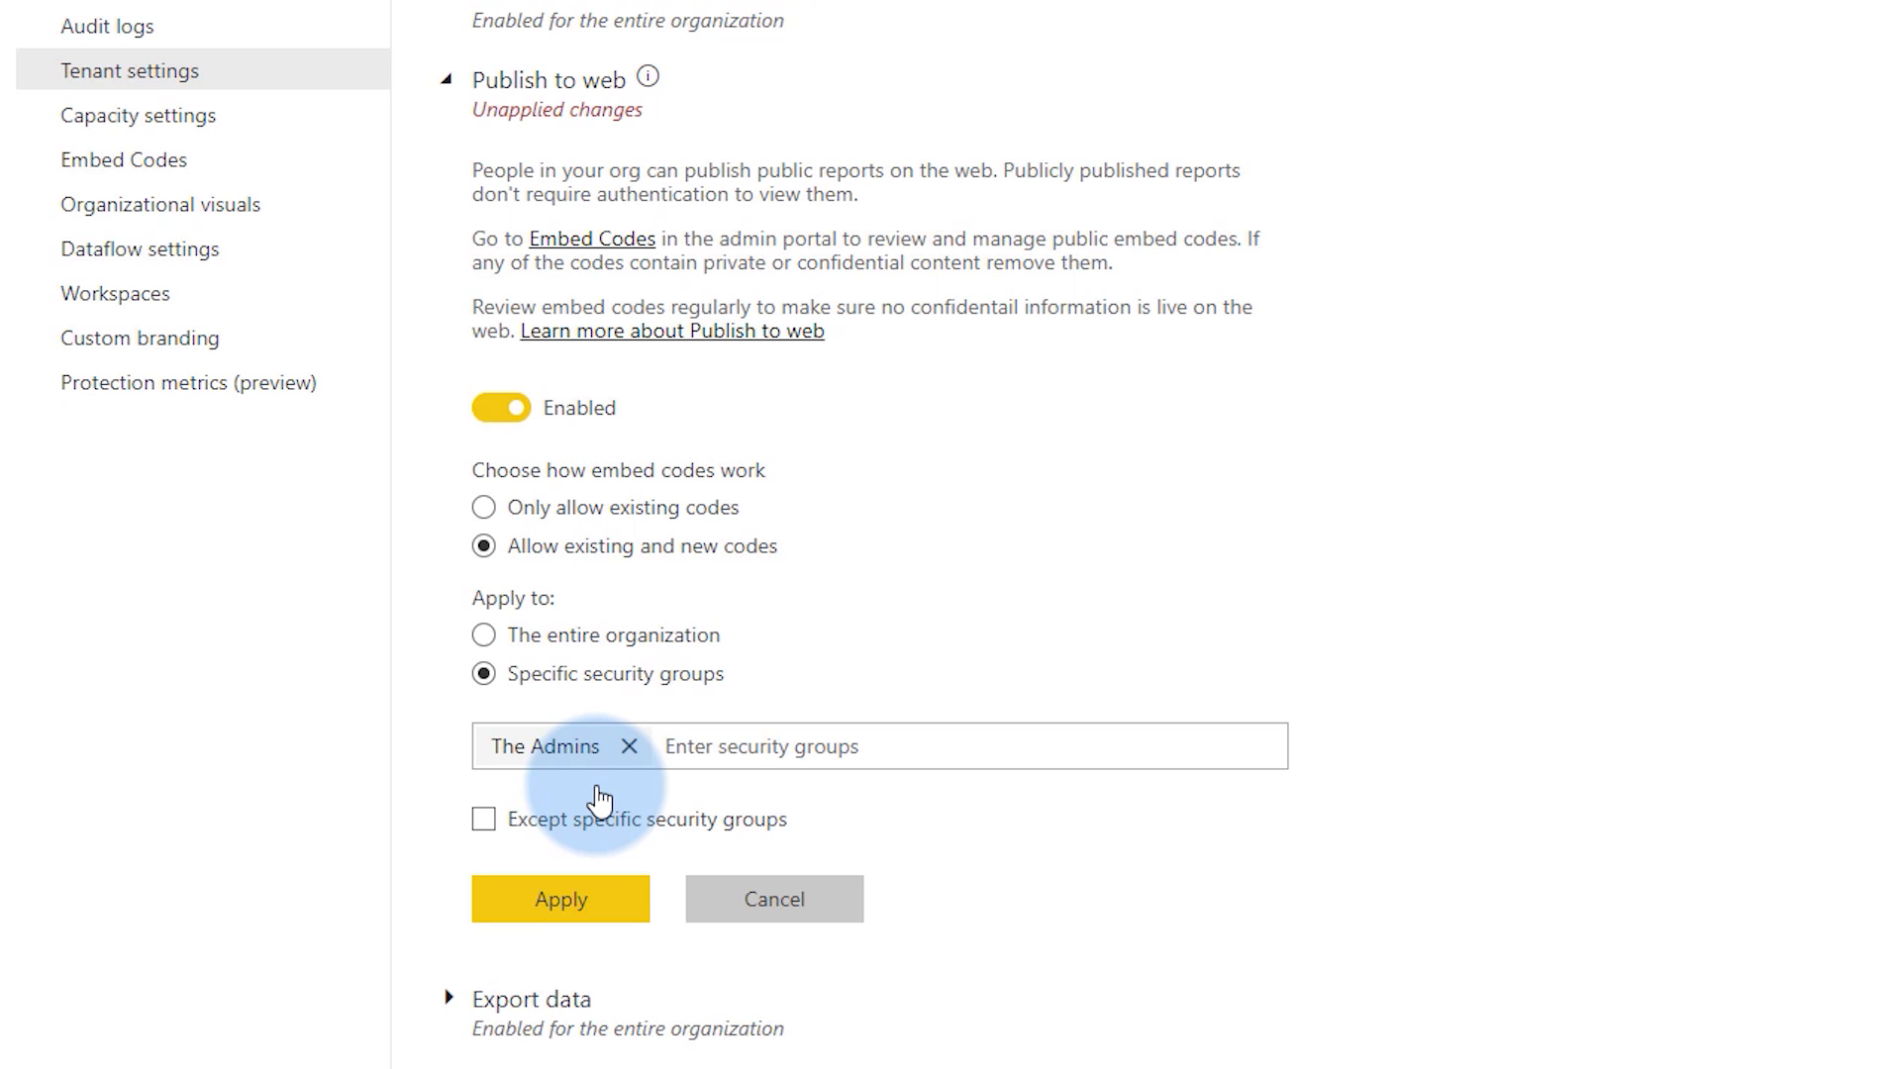
{"action": "left_click", "coordinate": [534, 899]}
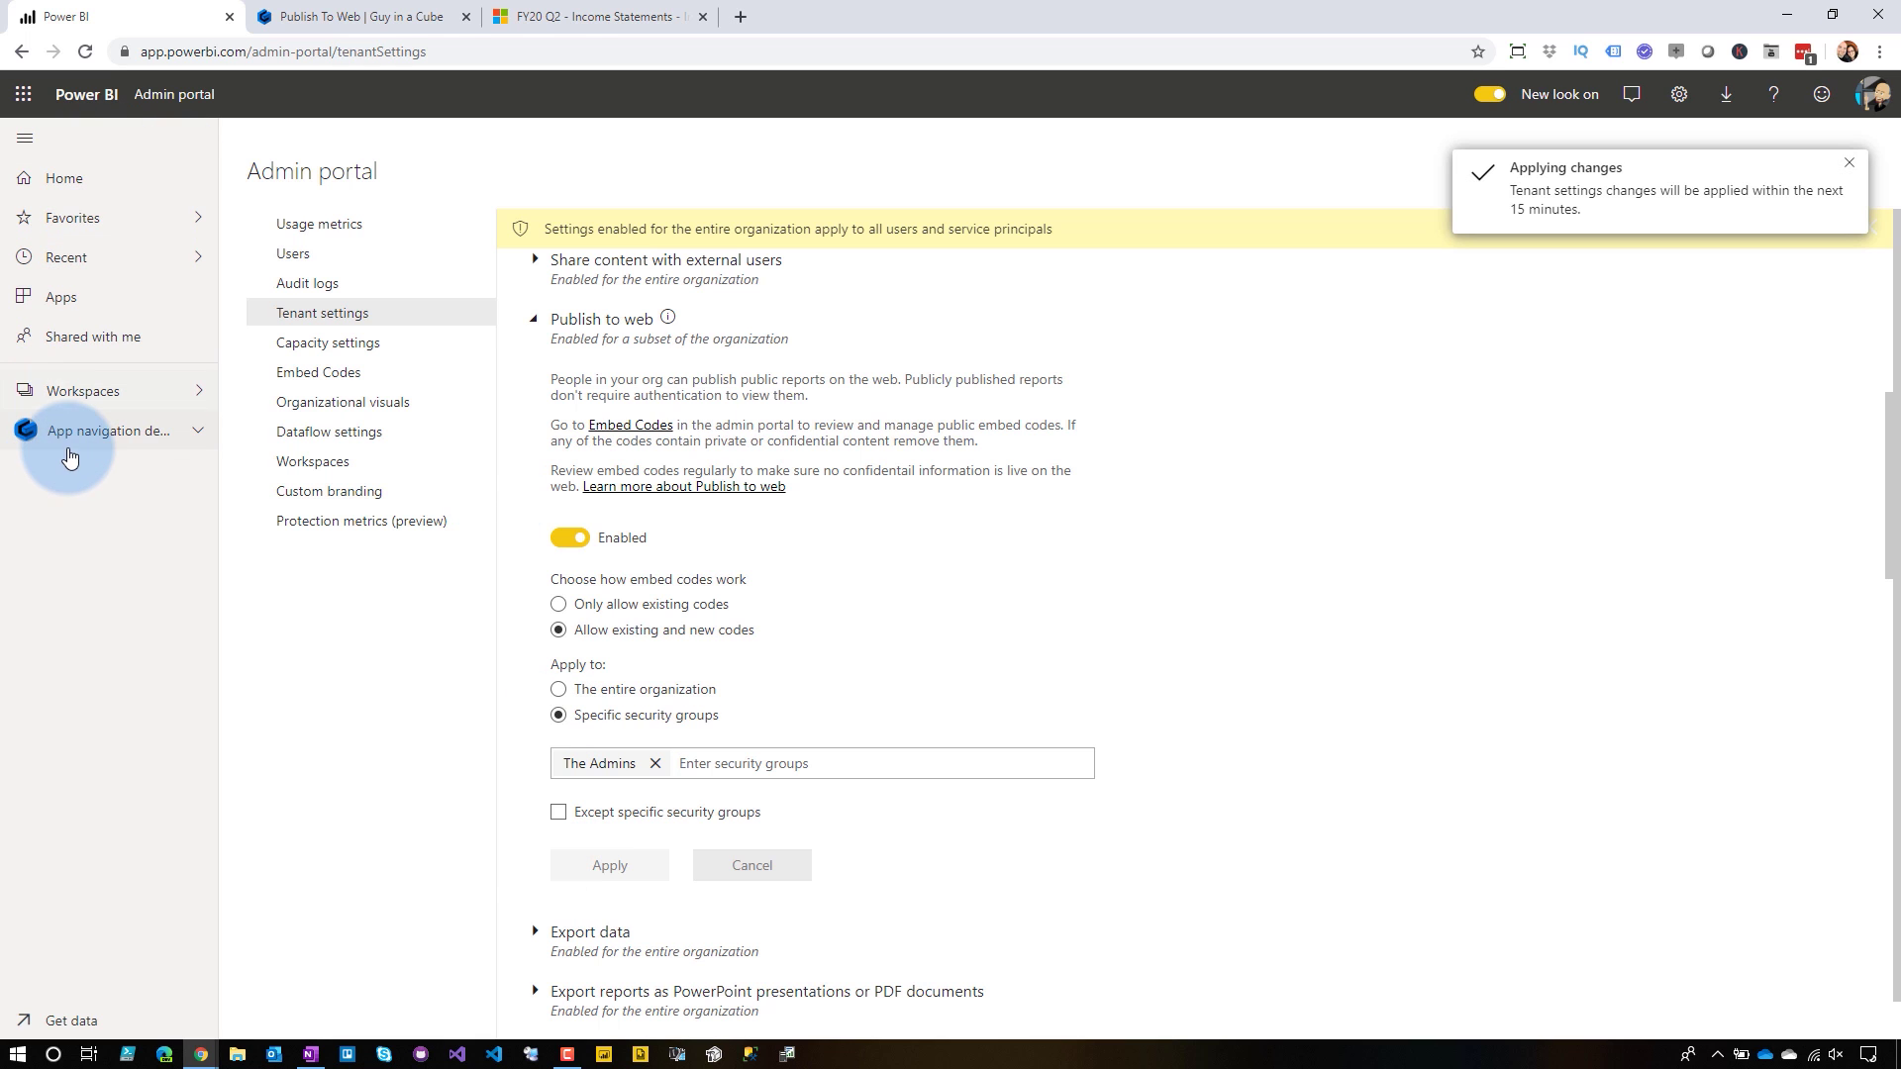
Reload the App navigation demo workspace, open Opportunity Analysis Sample, and start Publish to web (public)
{"action": "left_click", "coordinate": [69, 454]}
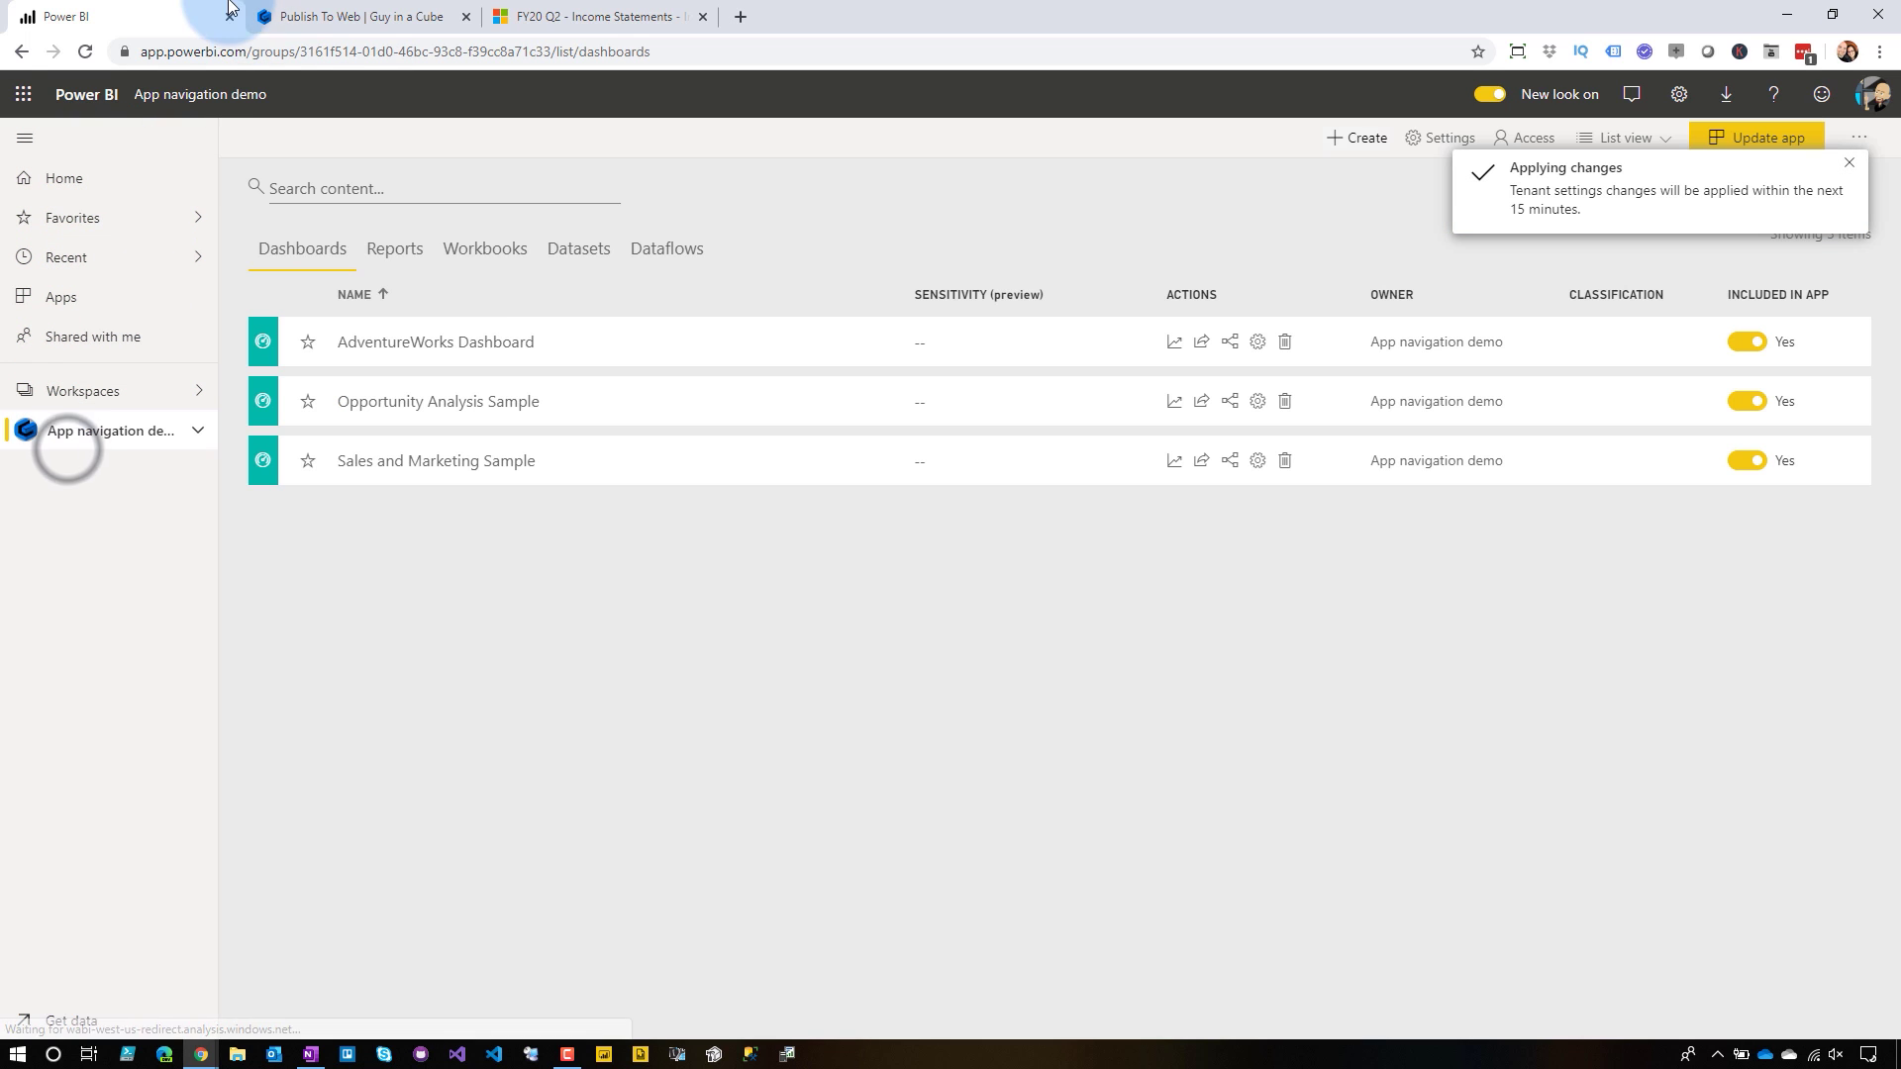
{"action": "left_click", "coordinate": [82, 53]}
{"action": "left_click", "coordinate": [392, 252]}
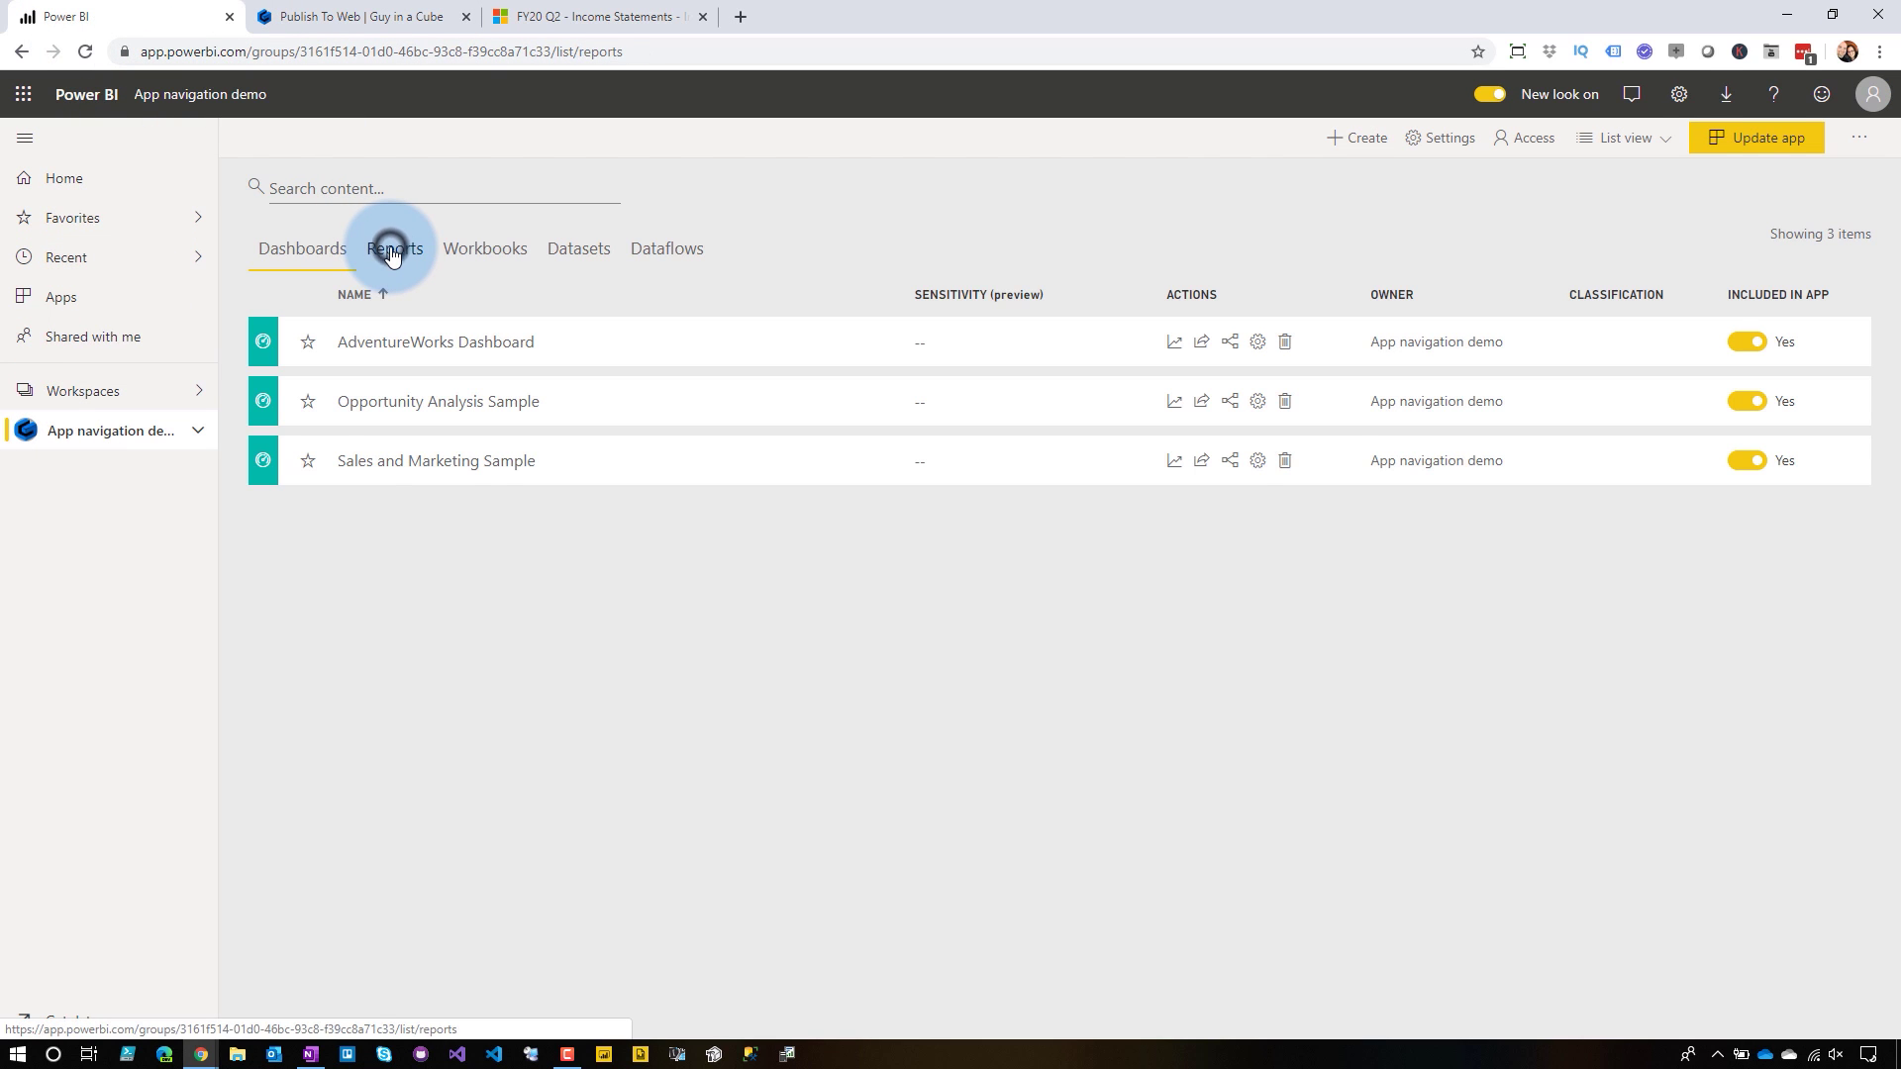
{"action": "left_click", "coordinate": [450, 463]}
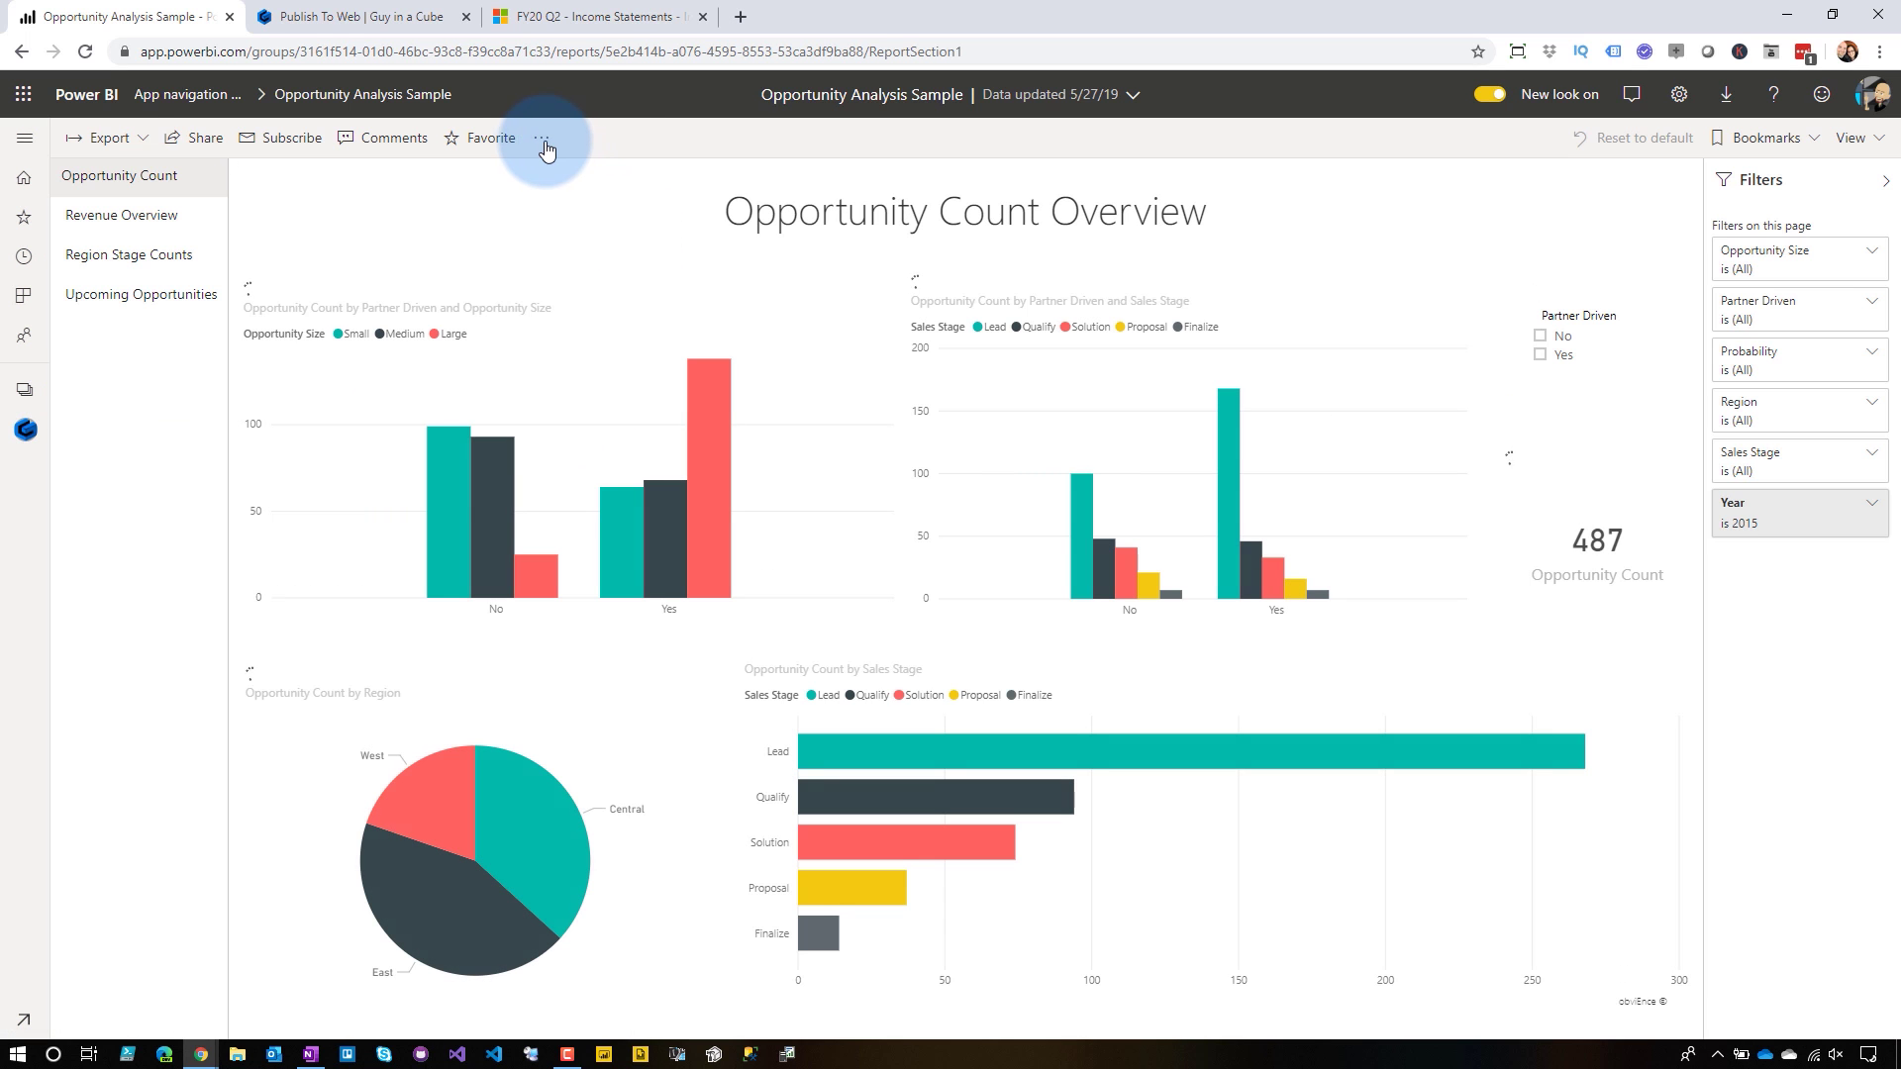
{"action": "left_click", "coordinate": [543, 141]}
{"action": "mouse_move", "coordinate": [632, 274]}
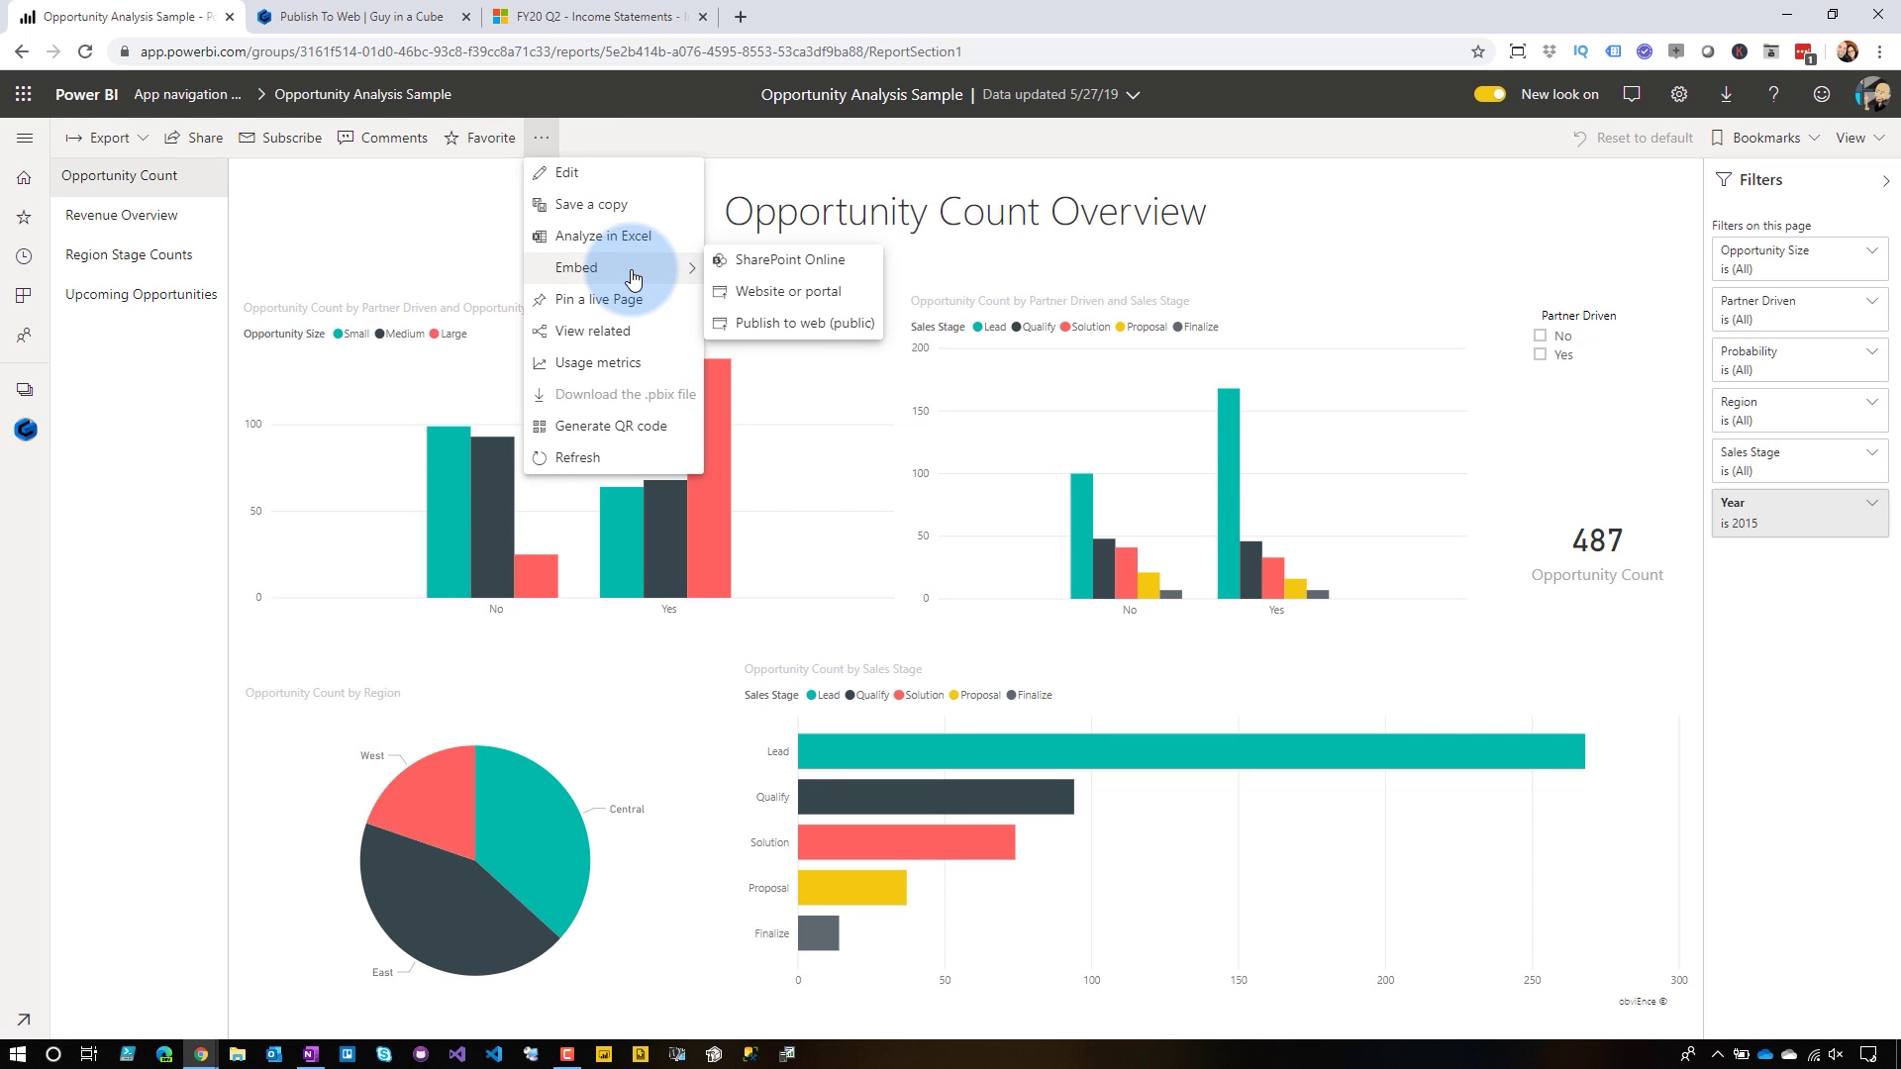
{"action": "left_click", "coordinate": [844, 322]}
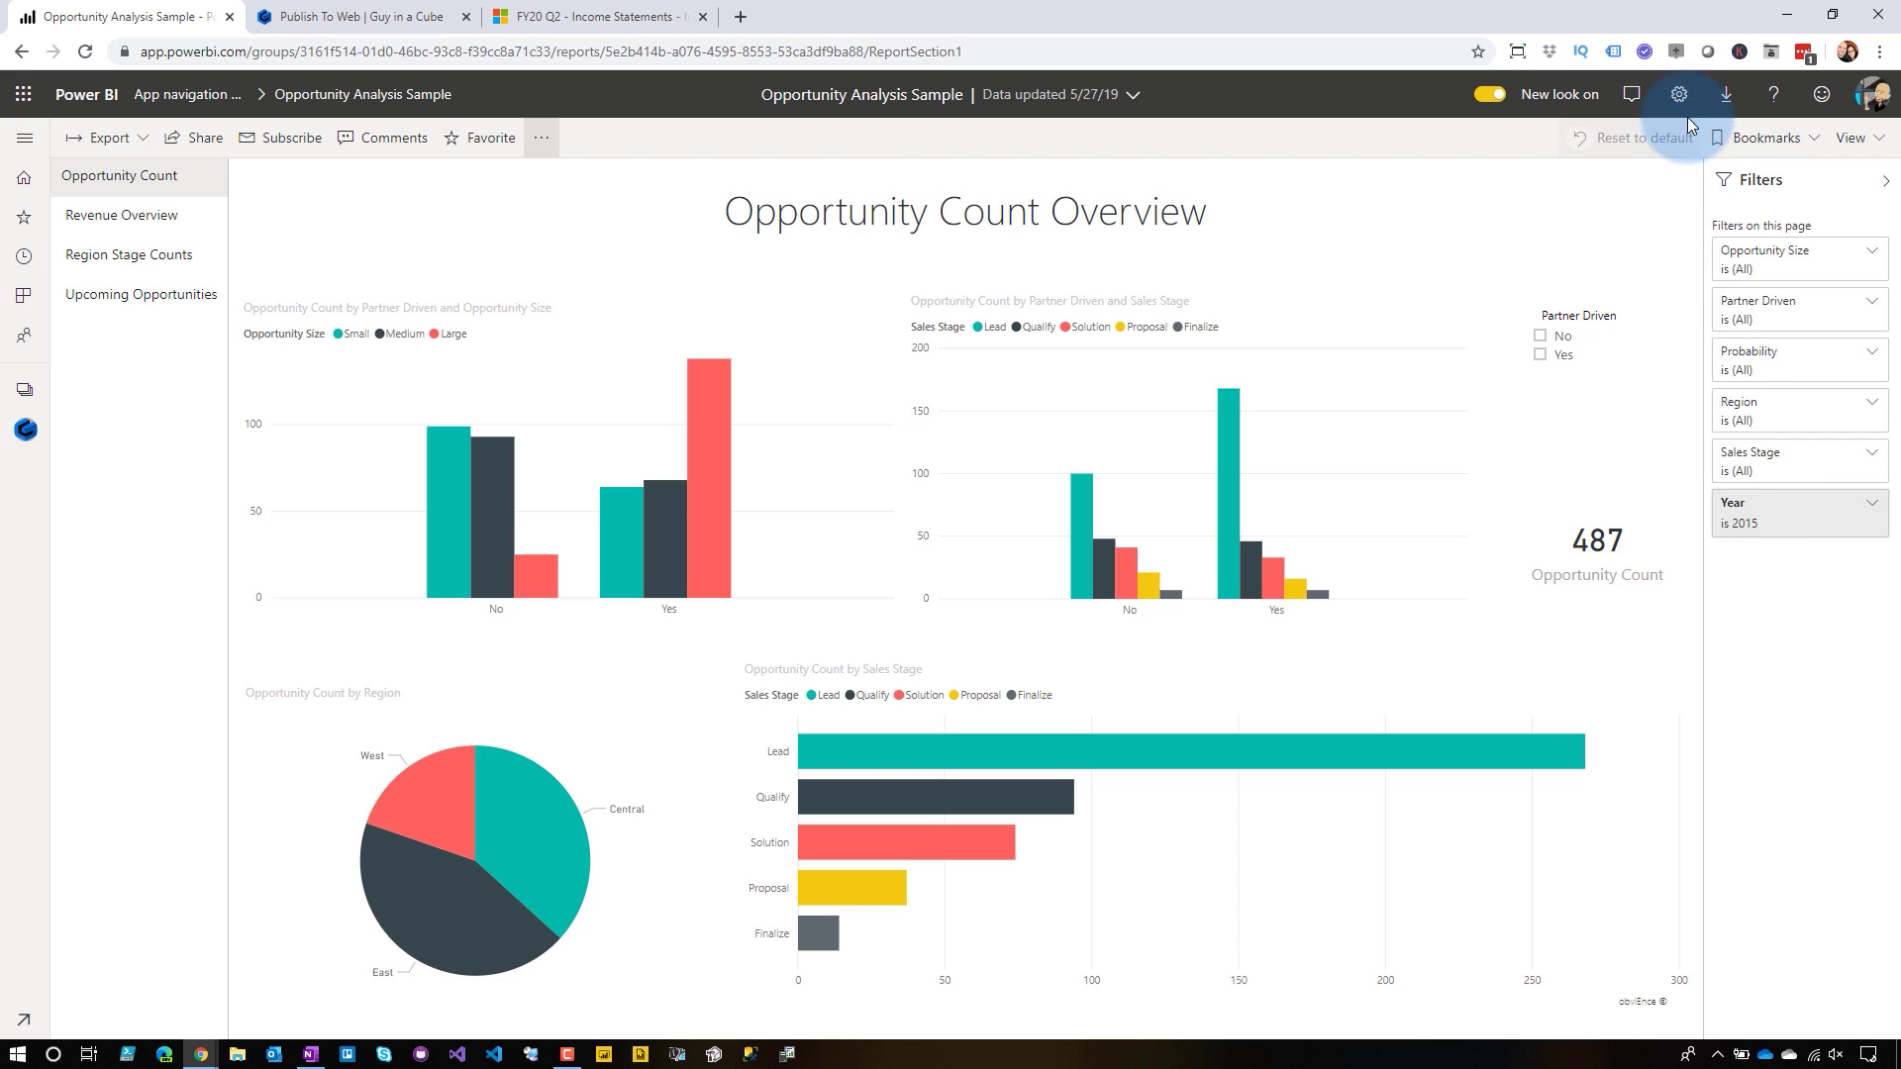
Check the workspace's embed codes, then go to the admin portal's Embed Codes page
{"action": "left_click", "coordinate": [1728, 44]}
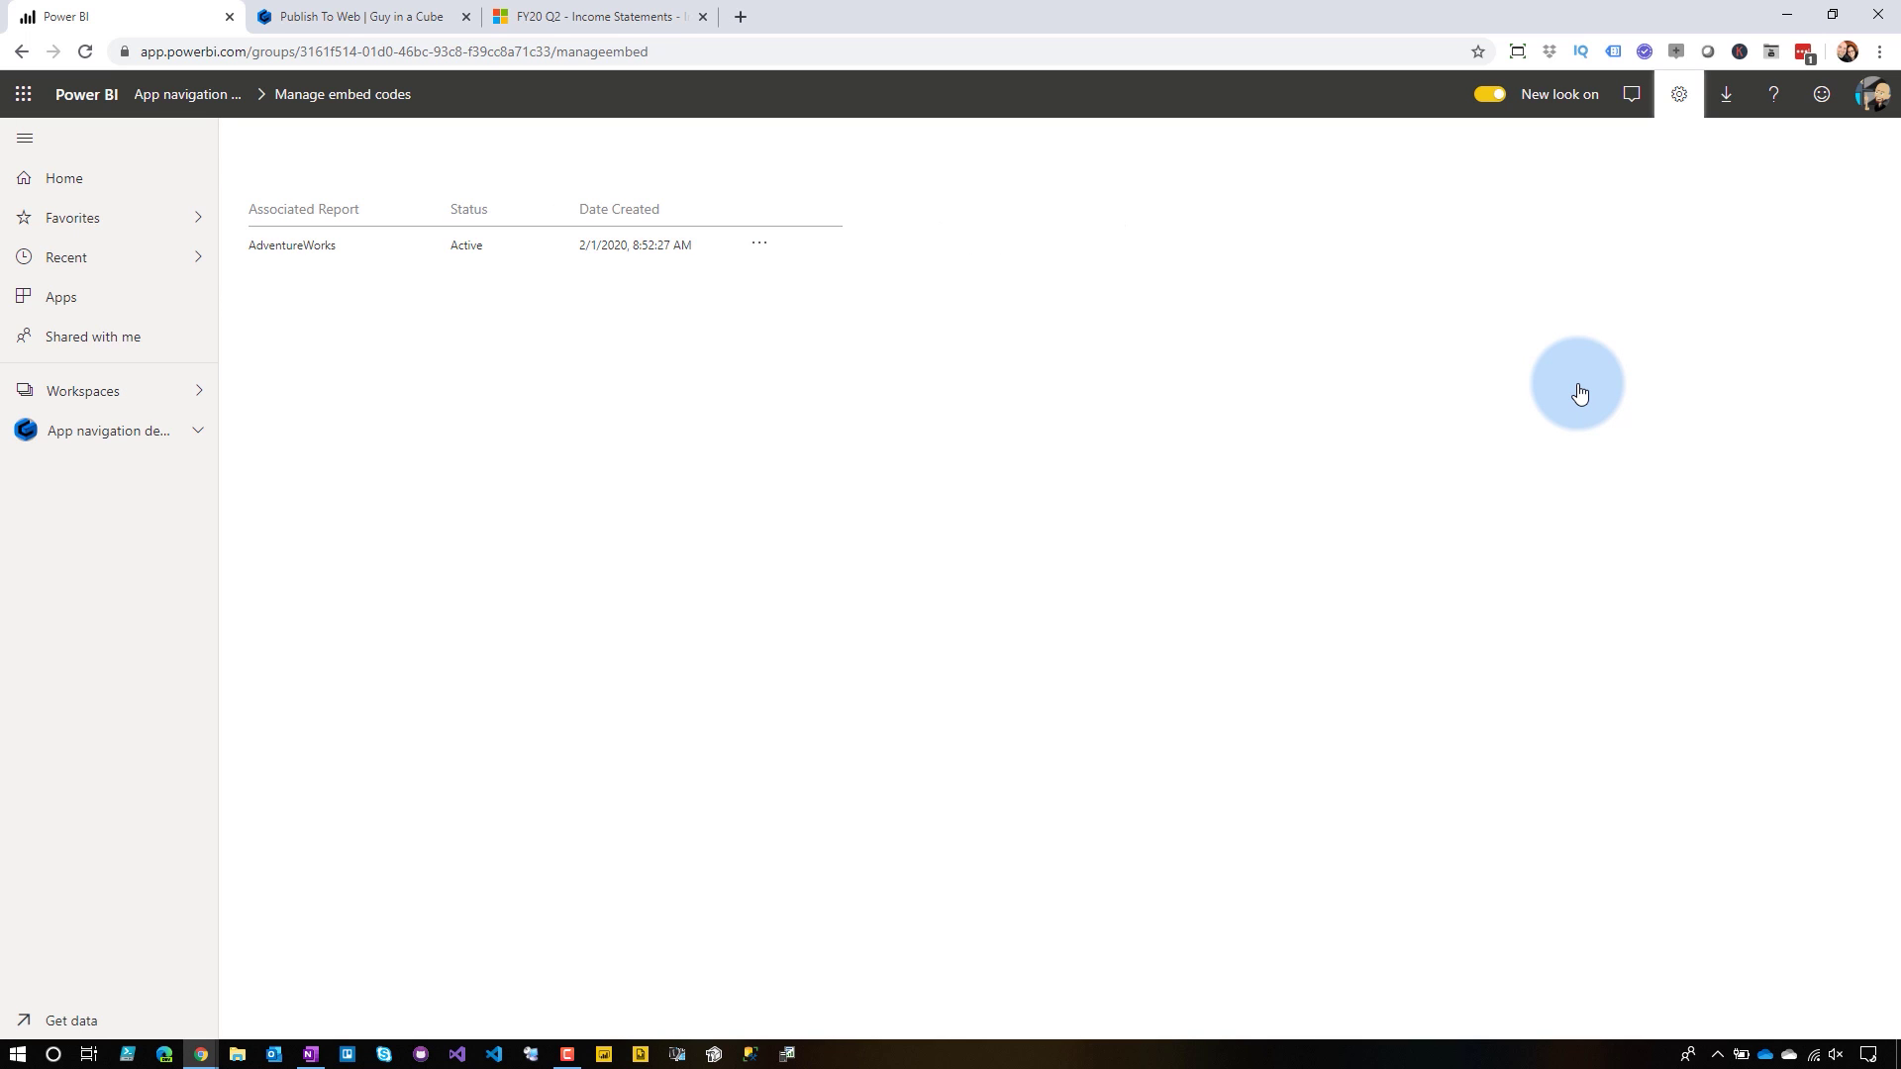
{"action": "left_click", "coordinate": [1678, 94]}
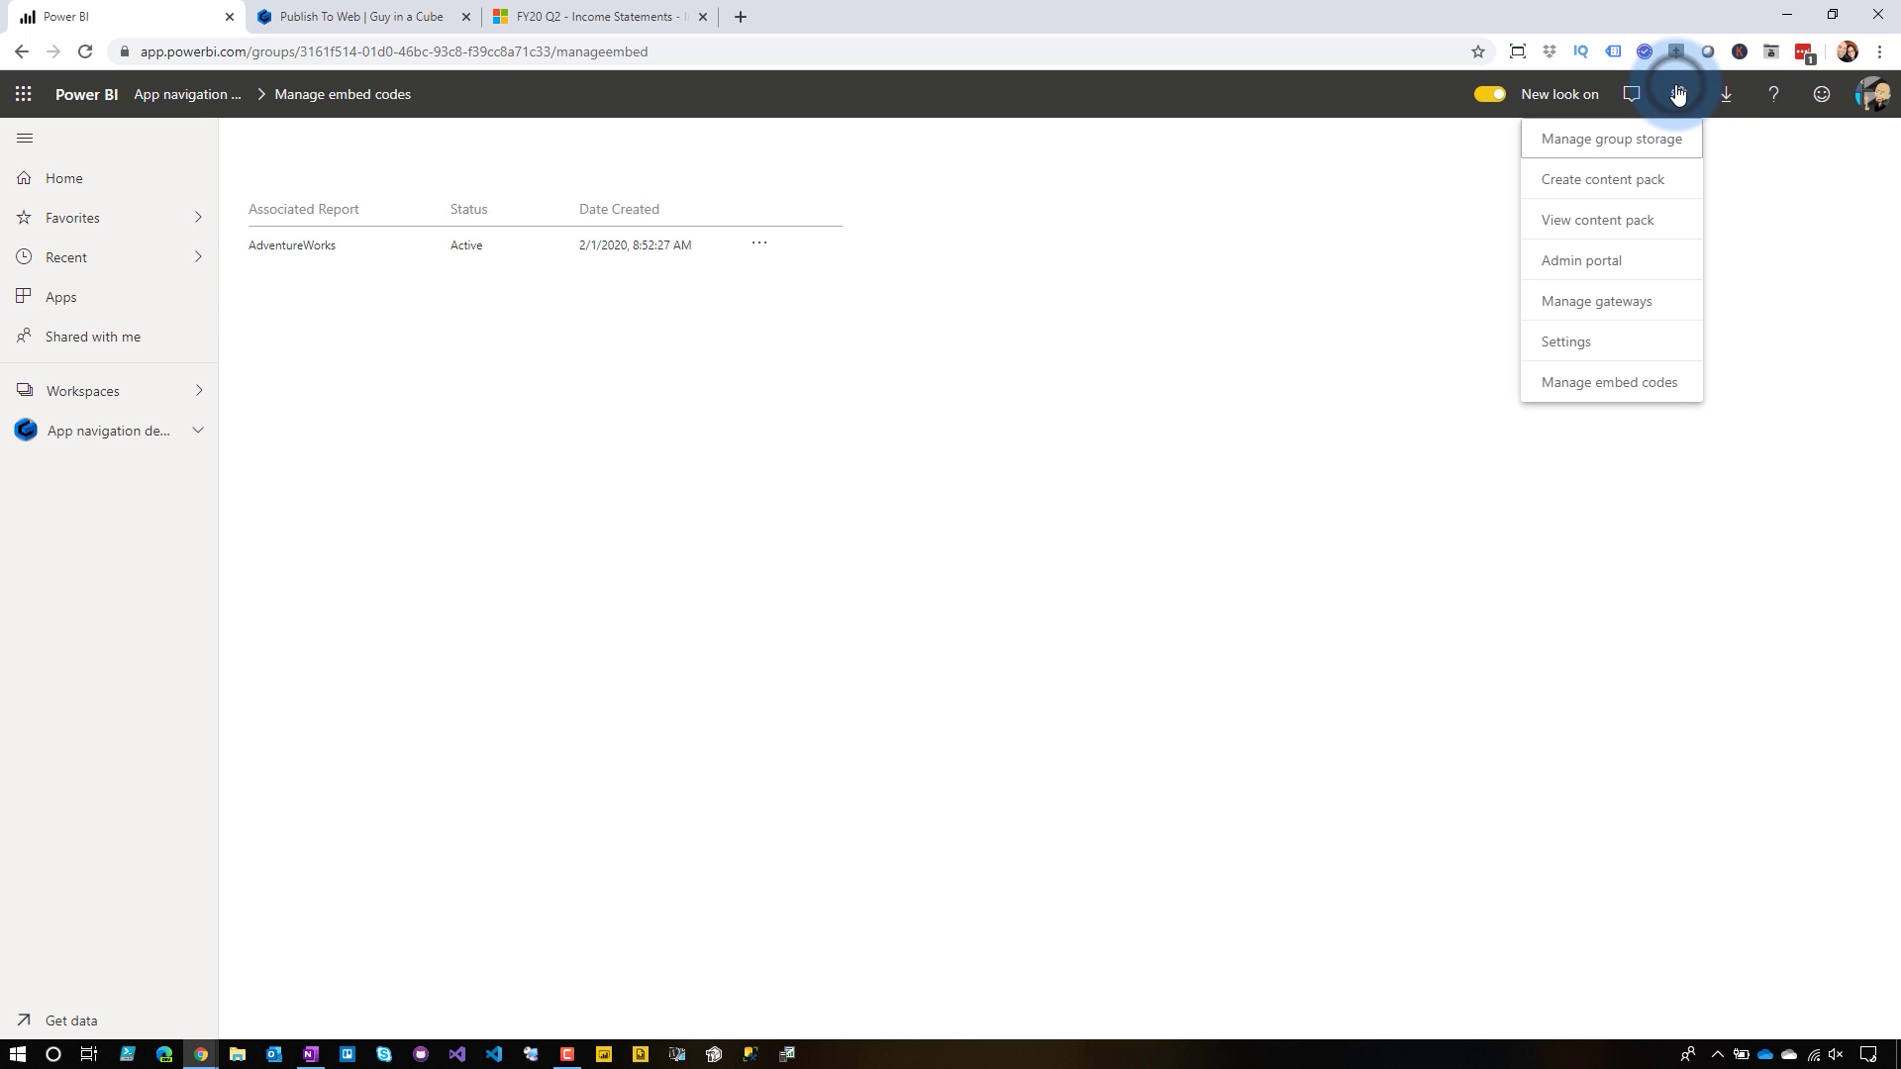
{"action": "left_click", "coordinate": [1582, 259]}
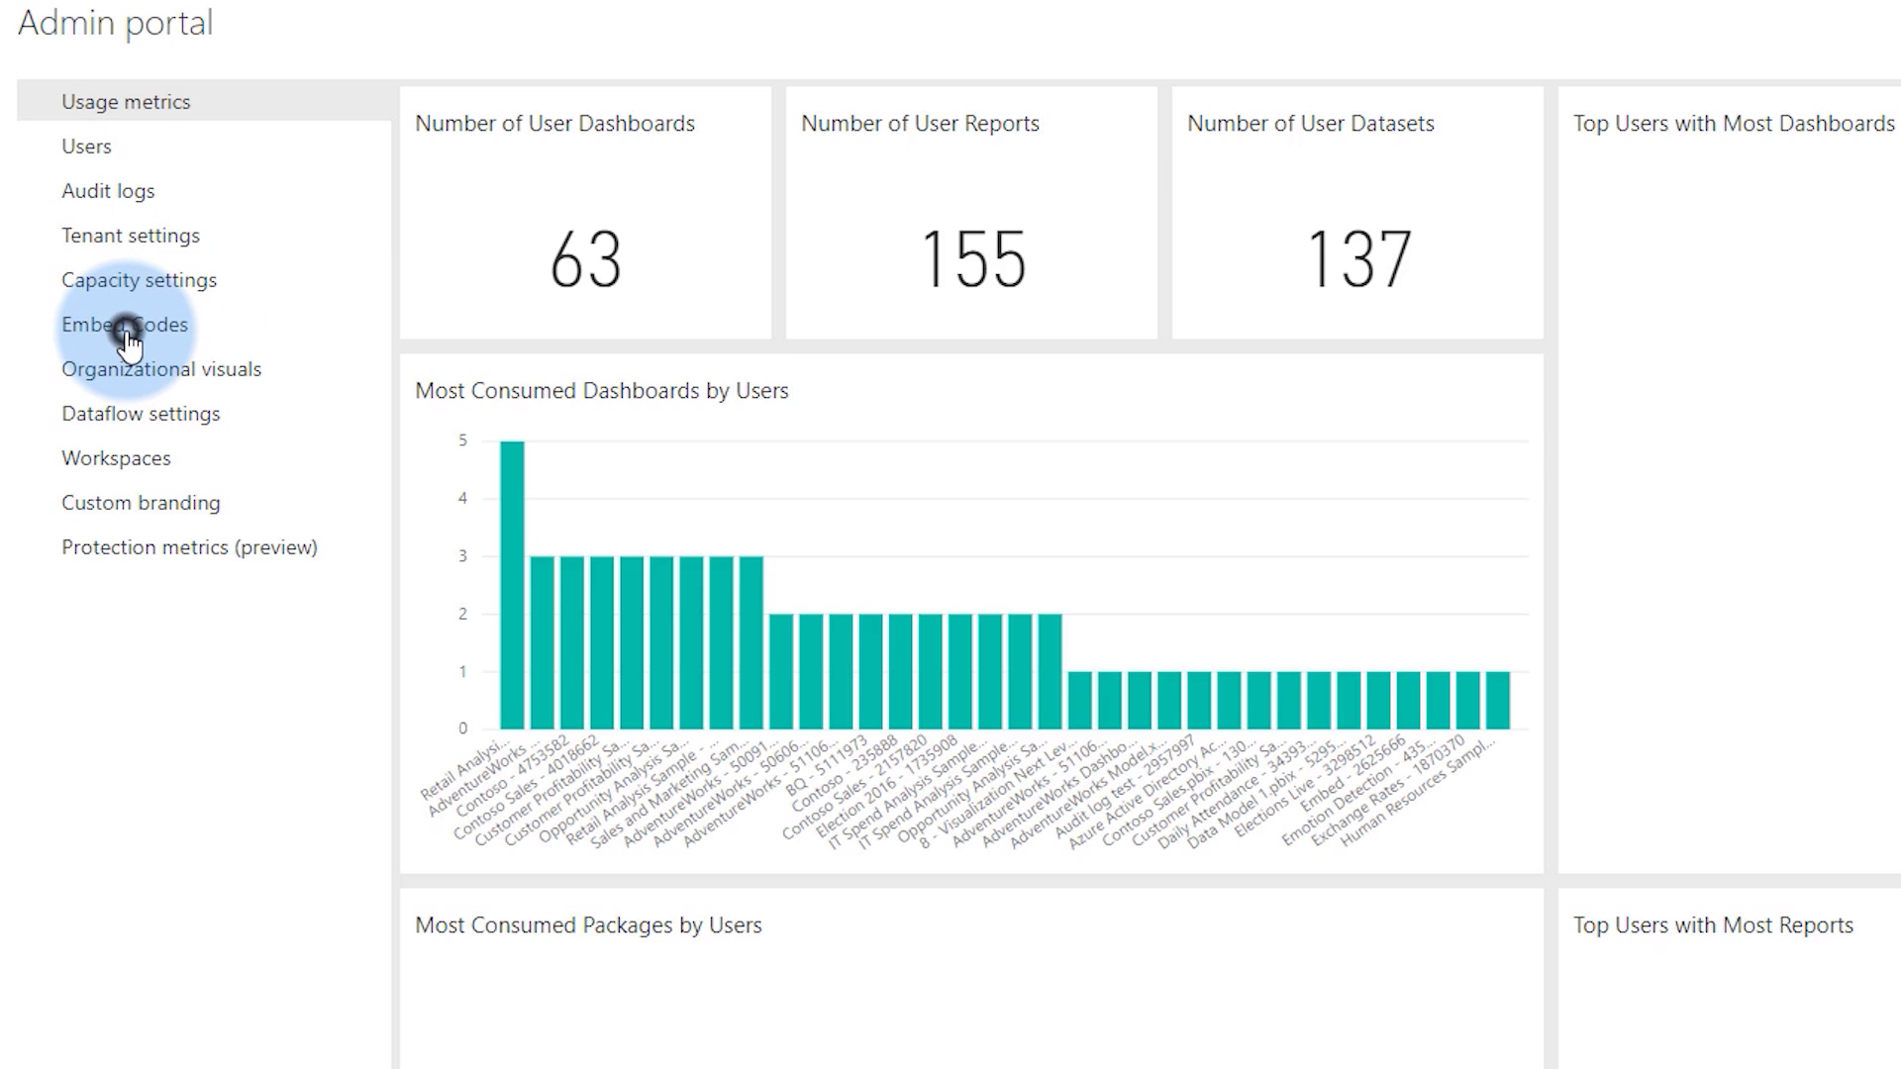
{"action": "left_click", "coordinate": [319, 379]}
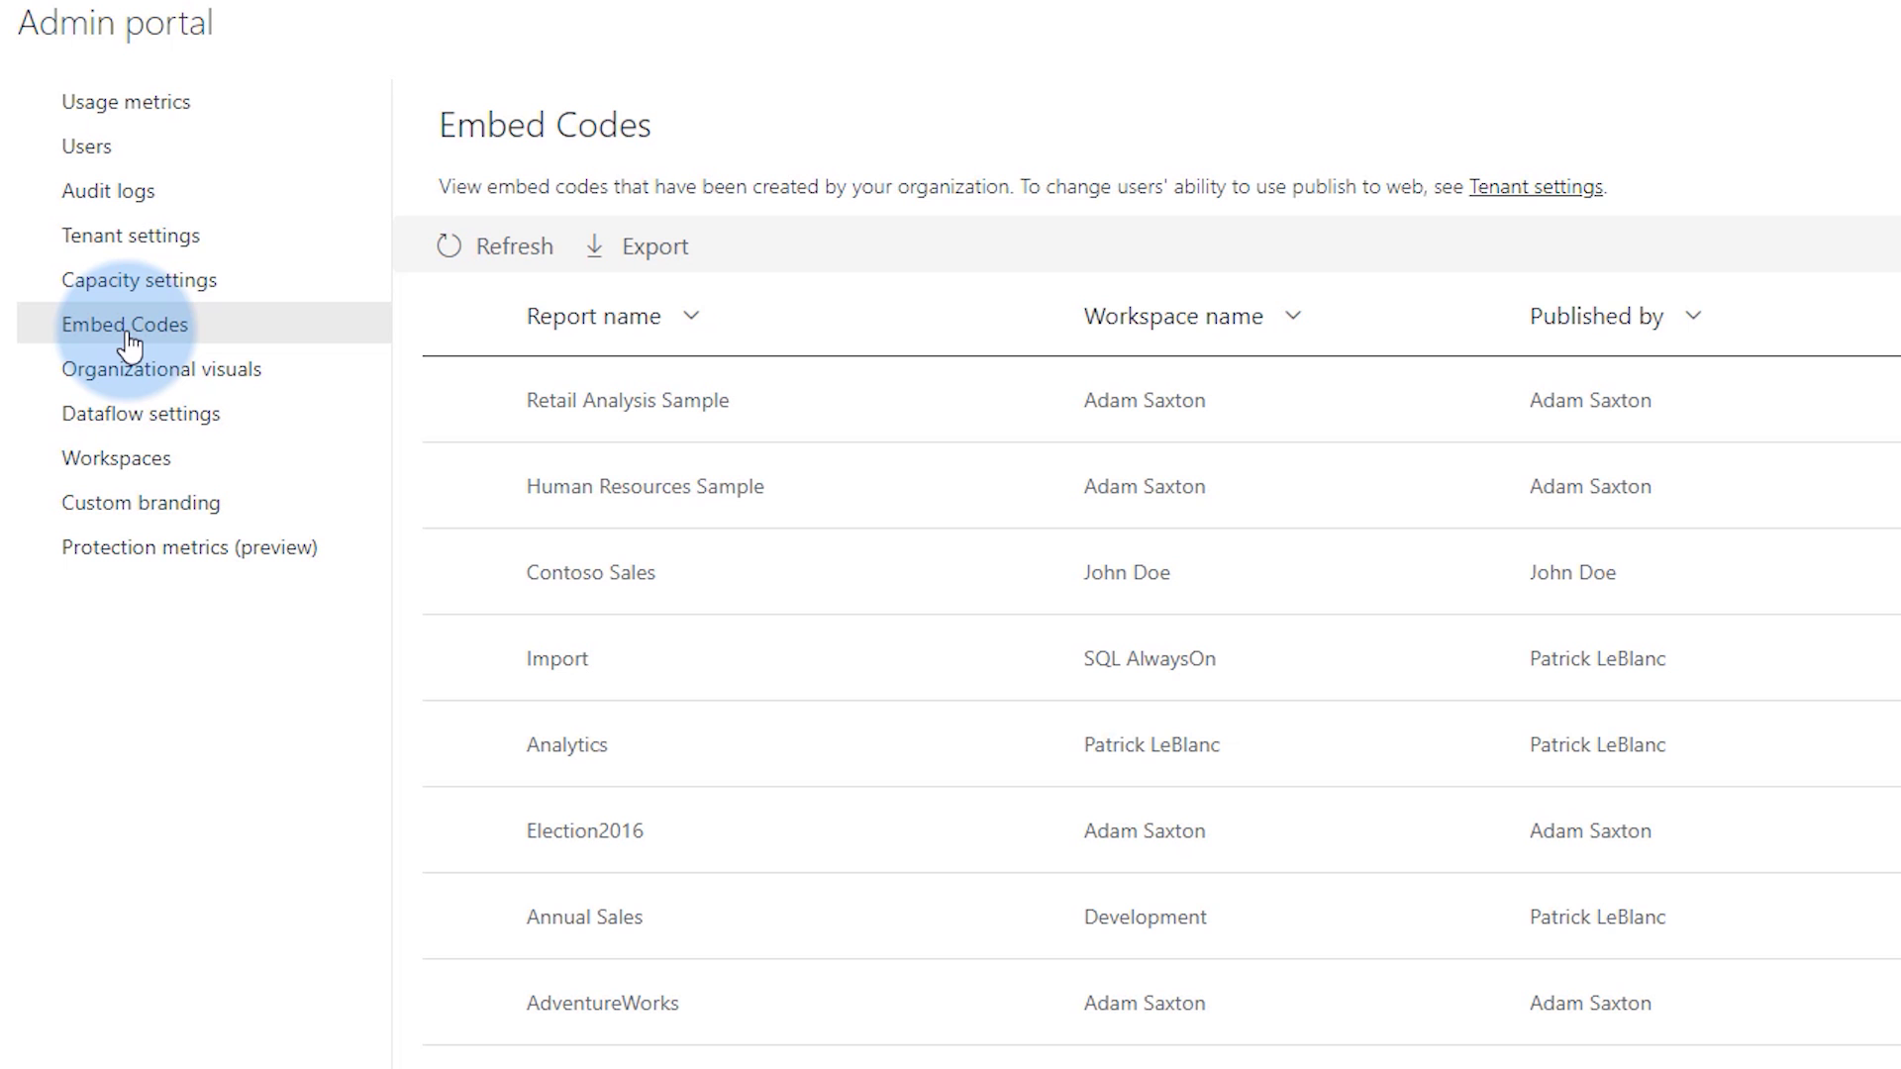
Show the View on web and Delete actions for the Retail Analysis Sample embed code, then dismiss them
{"action": "left_click", "coordinate": [1015, 381]}
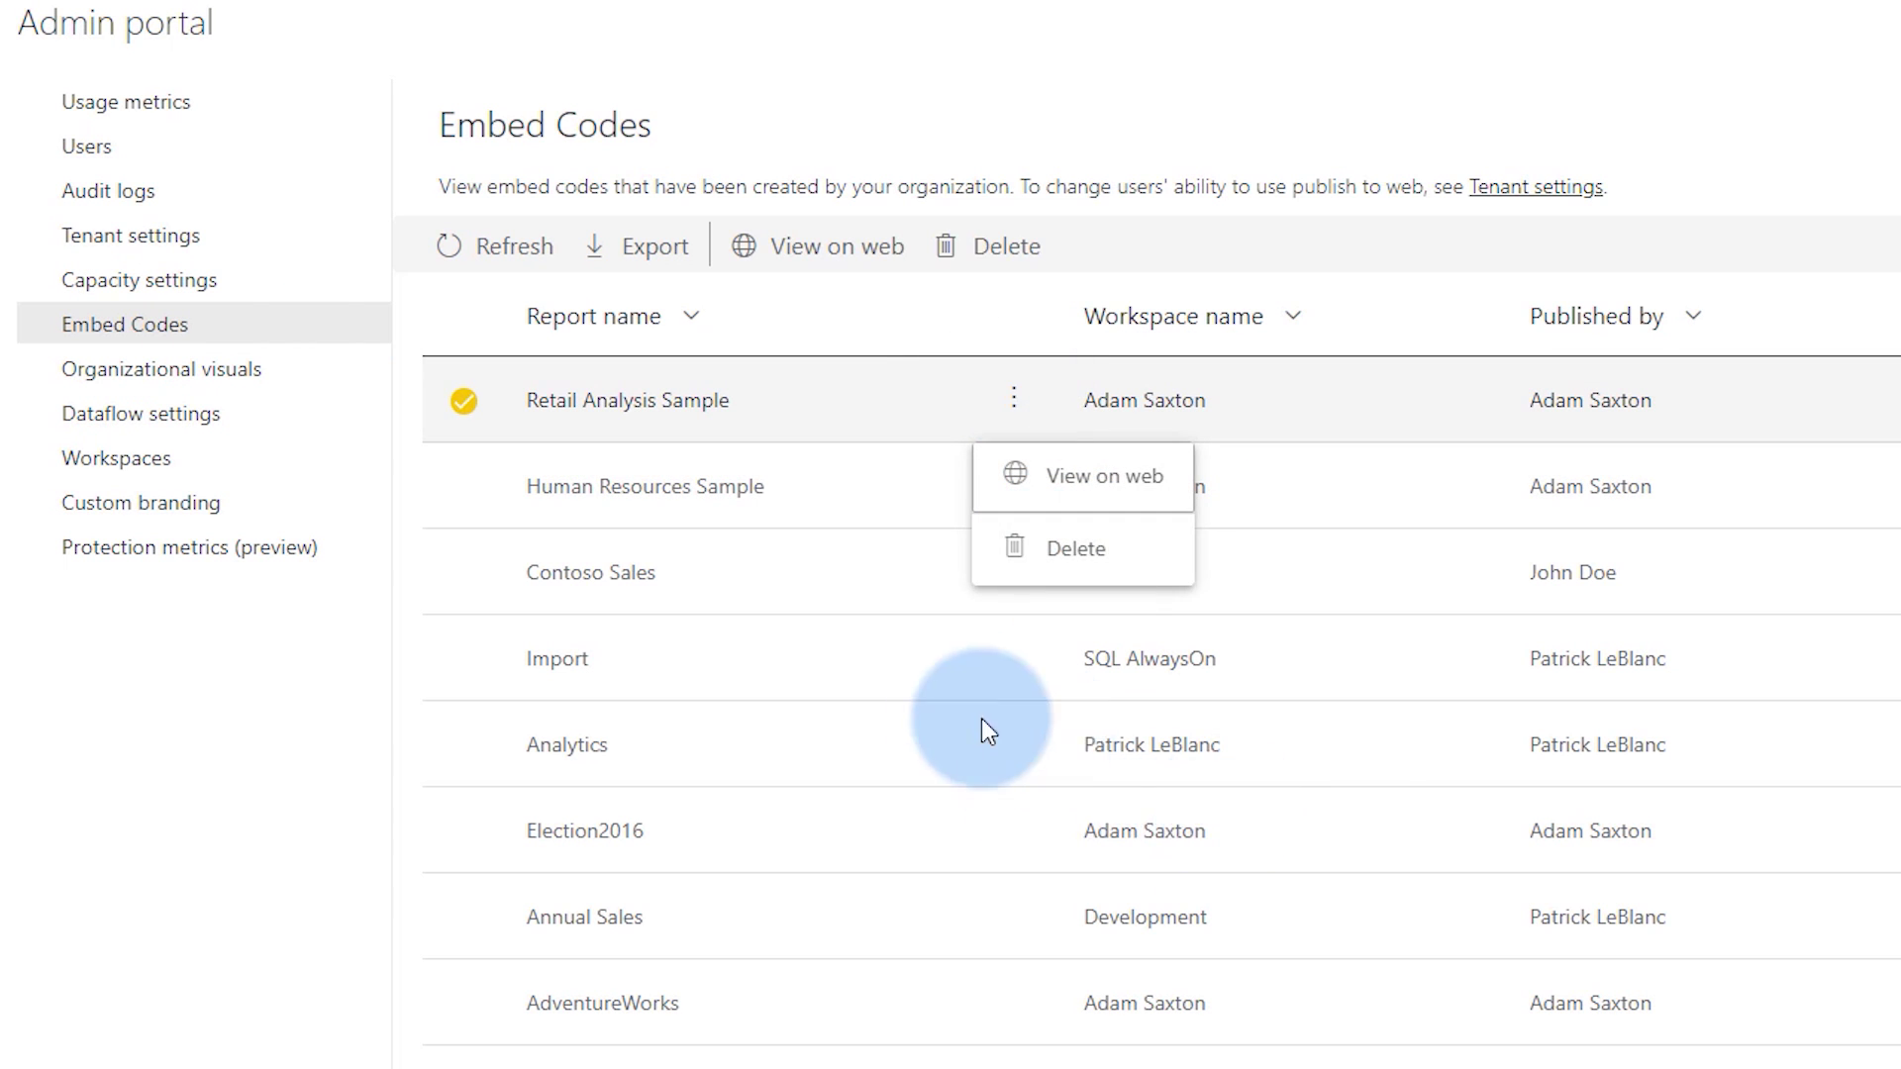
{"action": "left_click", "coordinate": [362, 776]}
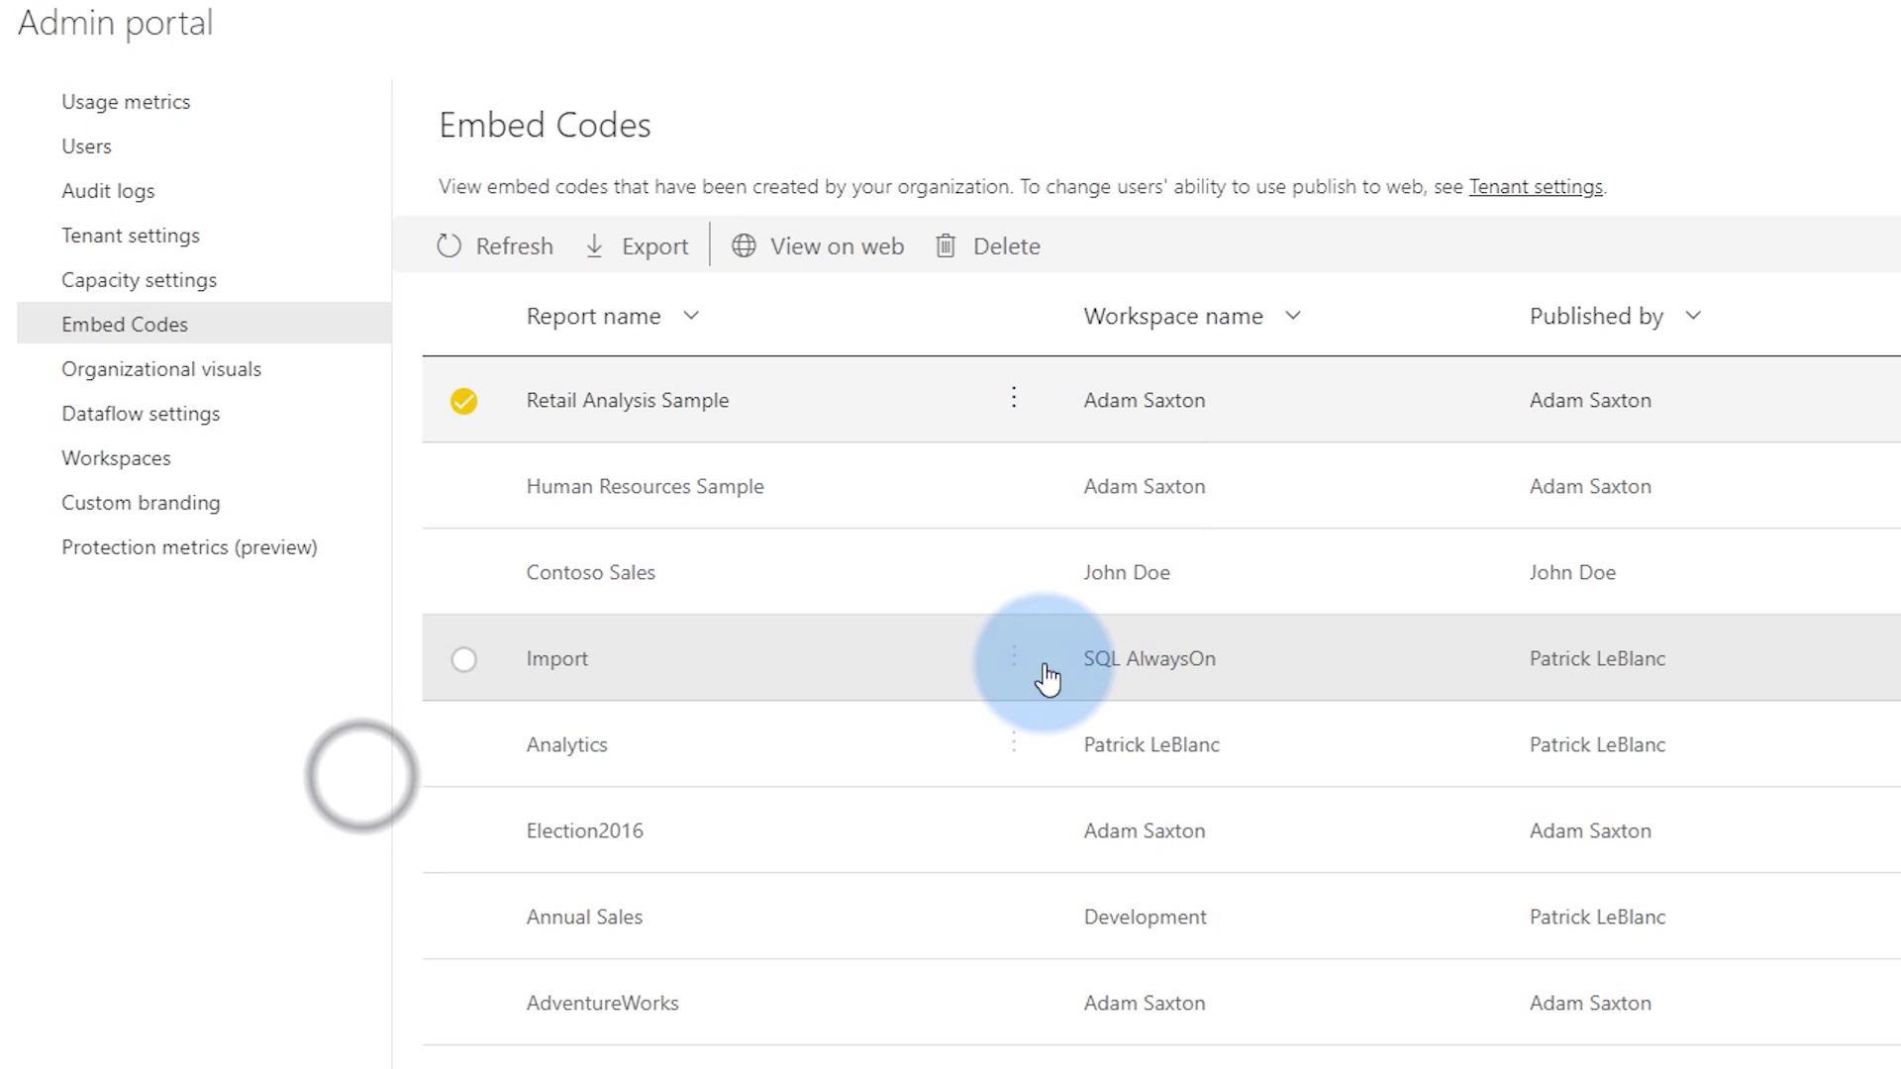